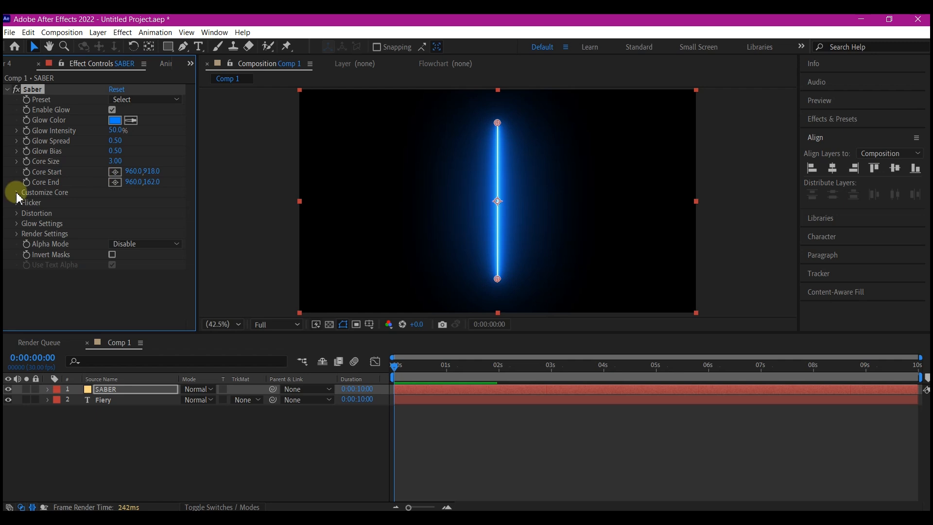
Set the Saber core type to Text Layer with Fiery as the source, and apply the Firestorm preset
click(17, 193)
click(141, 202)
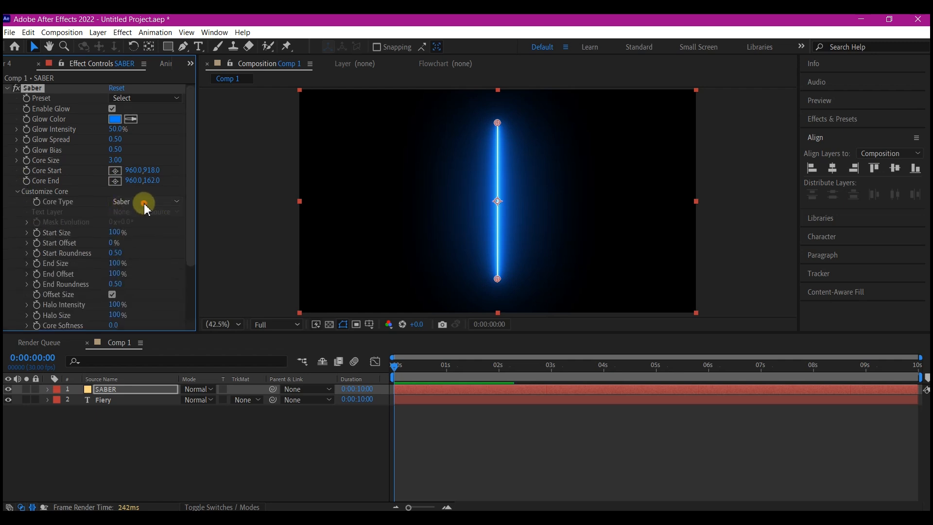
click(142, 237)
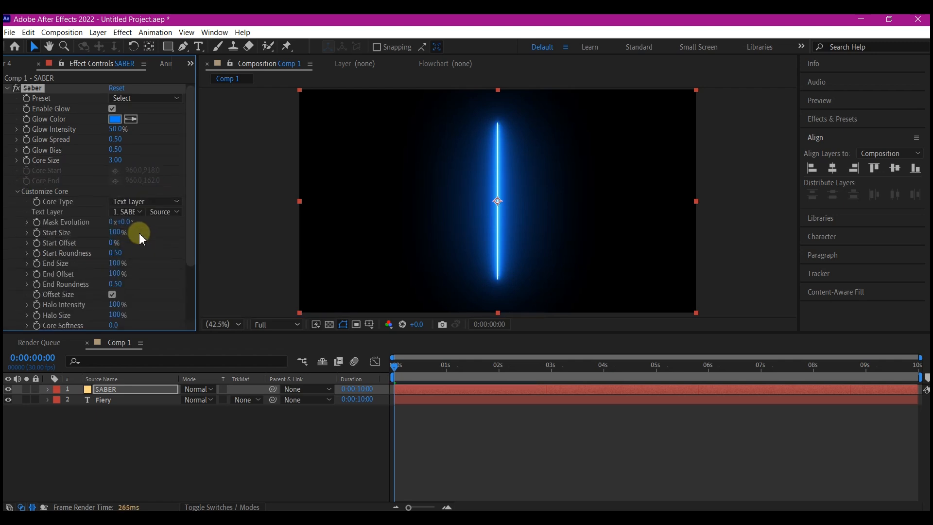
click(127, 213)
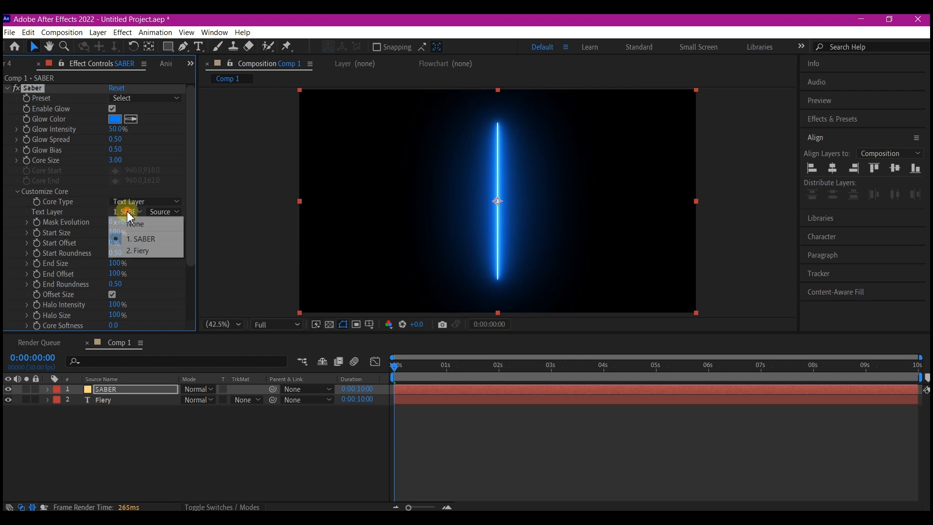
click(135, 252)
click(134, 99)
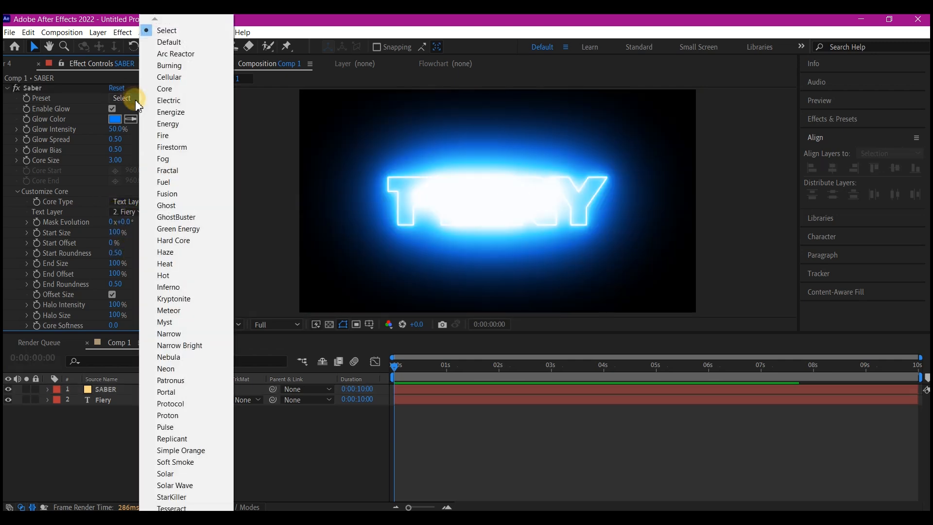
click(191, 148)
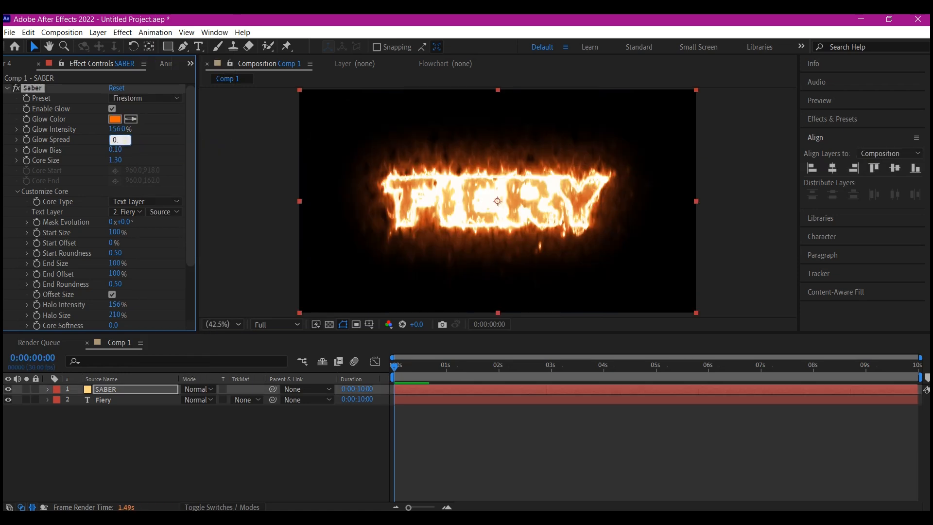
Set Saber's Glow Spread and Glow Bias to 0.05, Core Size to 0.80 and Start Size to 0%
key(Return)
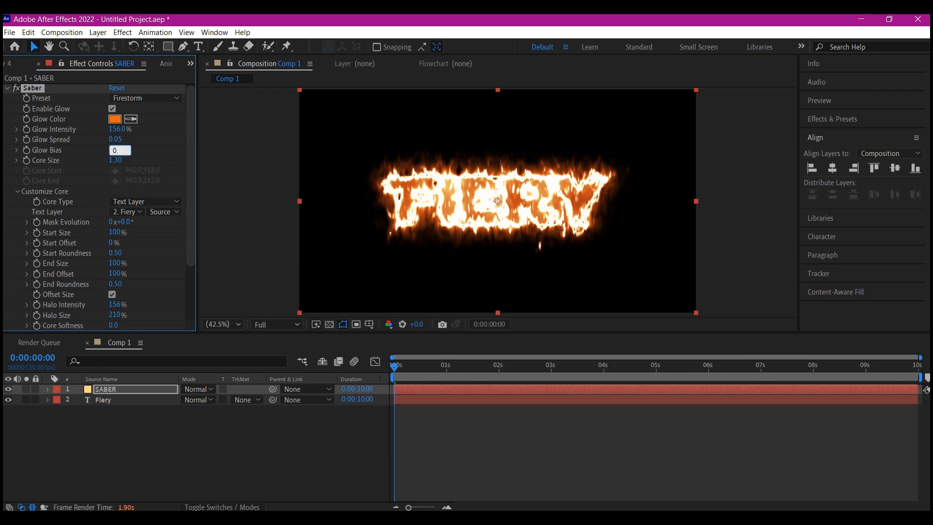
click(110, 166)
text(0)
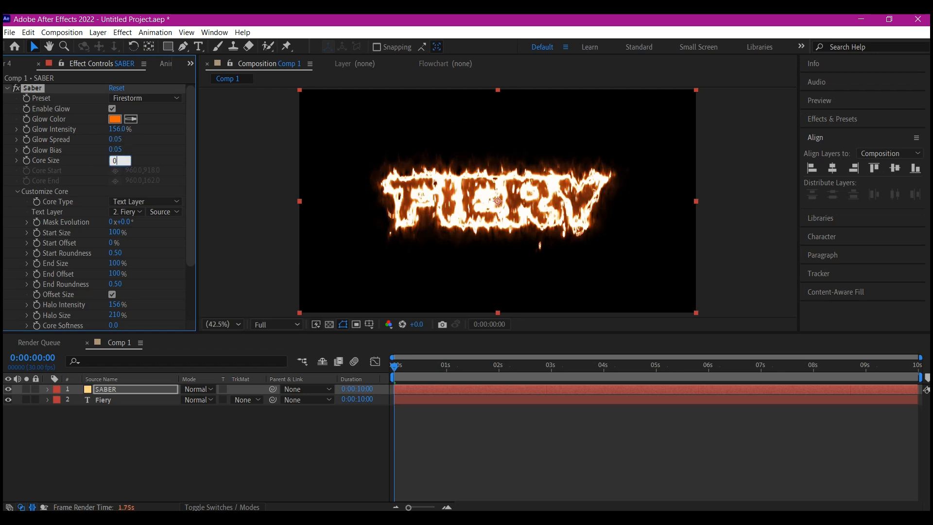
text(.8)
click(115, 165)
click(114, 232)
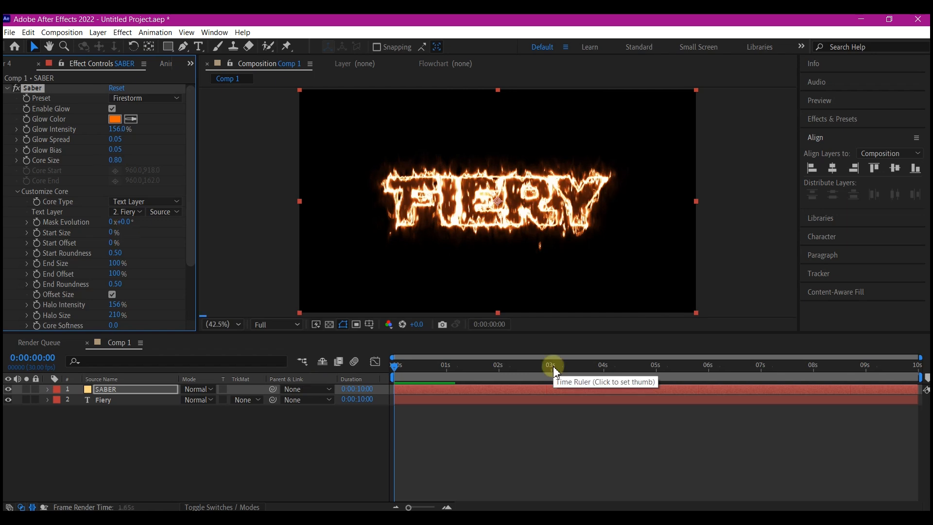
Keyframe Mask Evolution and End Offset at 0:00:03:29, and Start Offset and Mask Evolution at 0:00:06:00
click(603, 369)
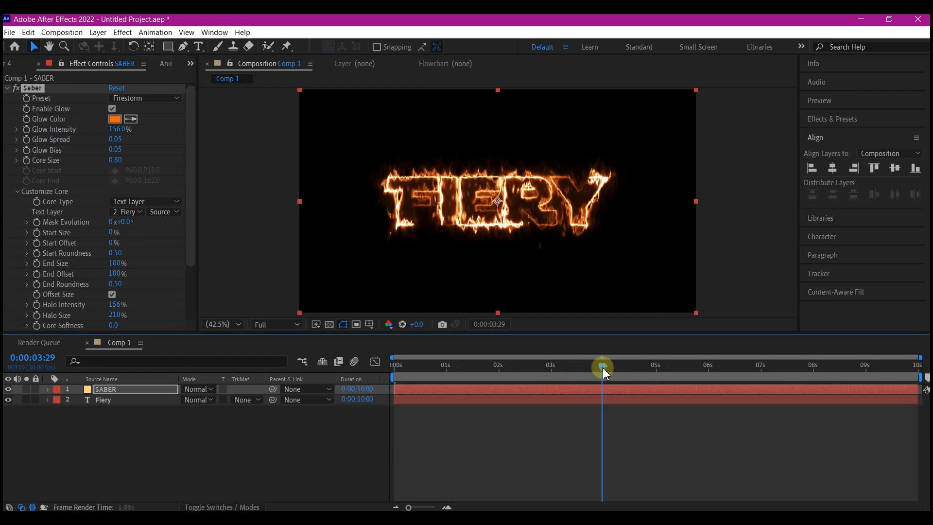
click(36, 223)
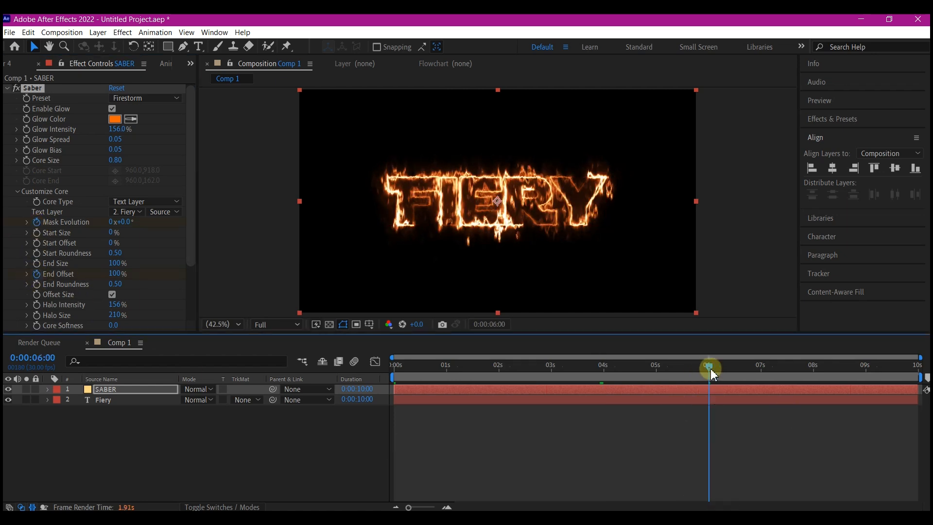
click(38, 248)
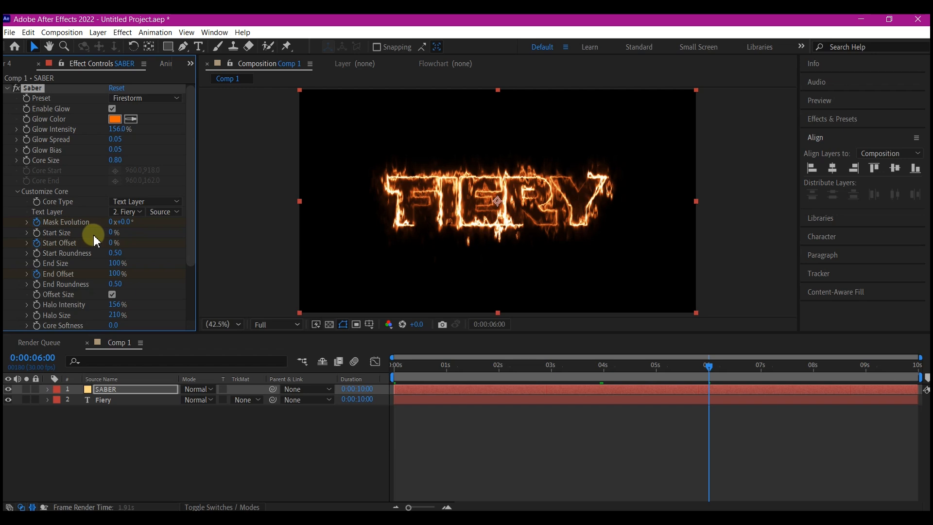
key(u)
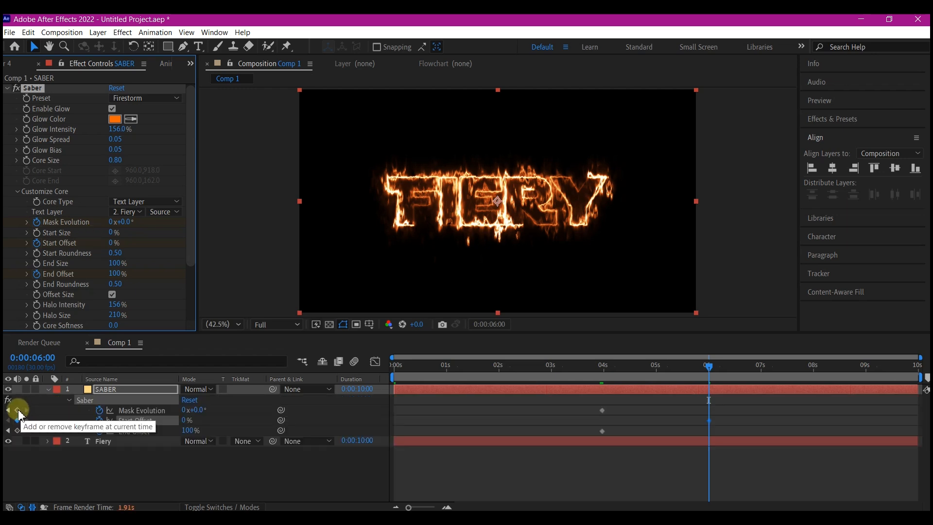
click(17, 410)
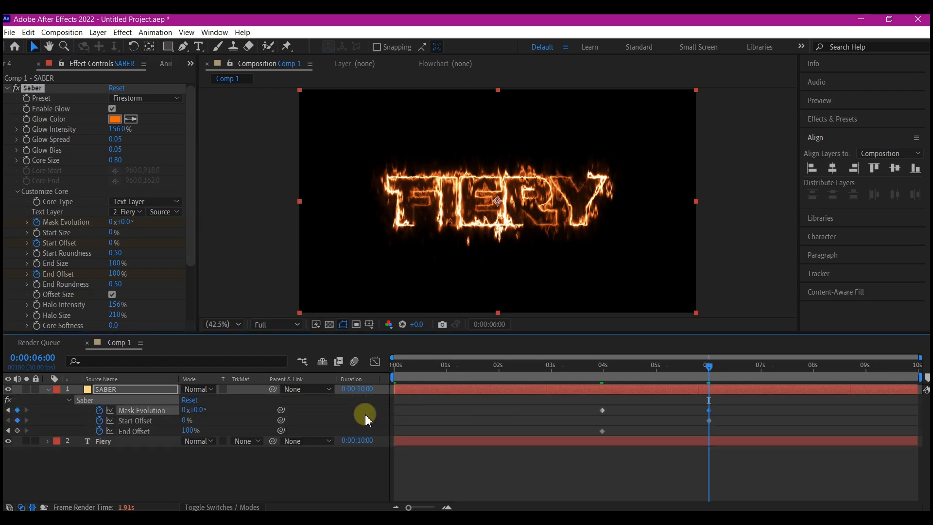
Keyframe Saber's End Offset at 0% at the start of the timeline
drag(403, 365, 384, 369)
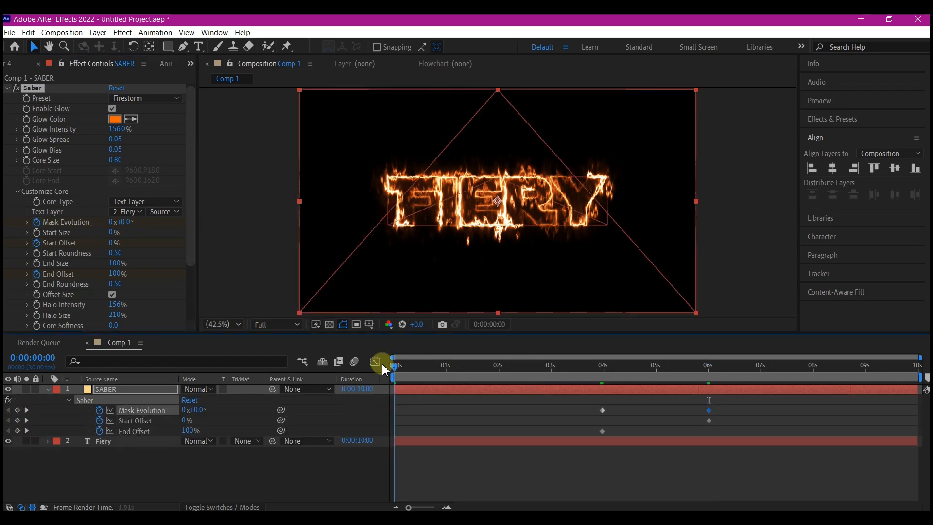
click(115, 274)
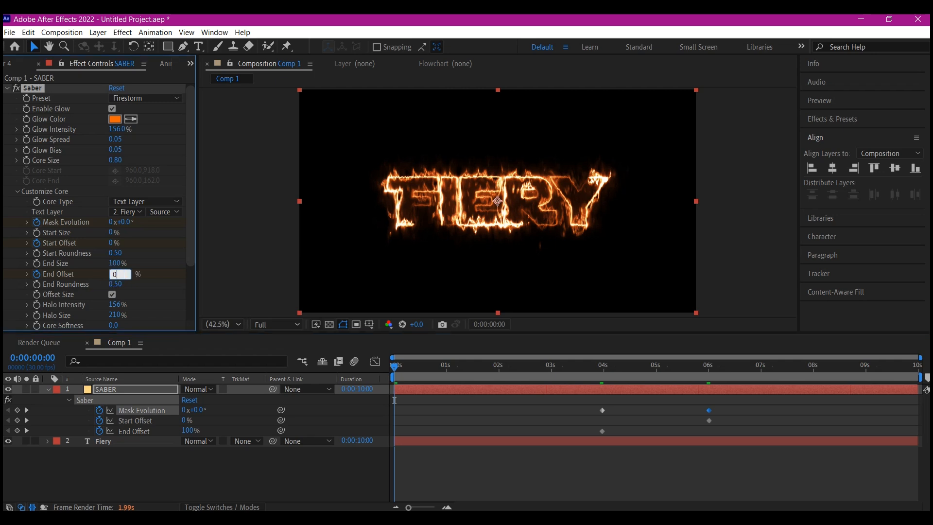
key(Return)
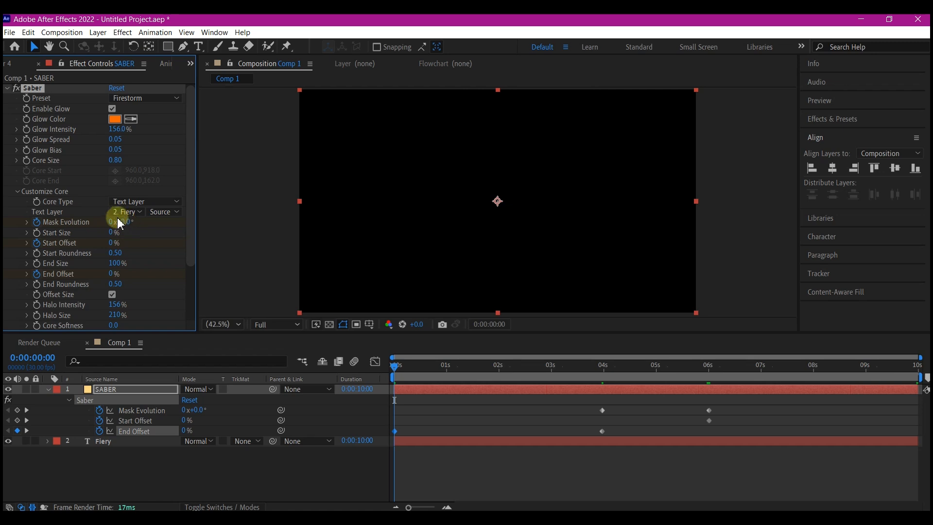
click(112, 222)
text(-1)
click(102, 225)
key(ctrl+z)
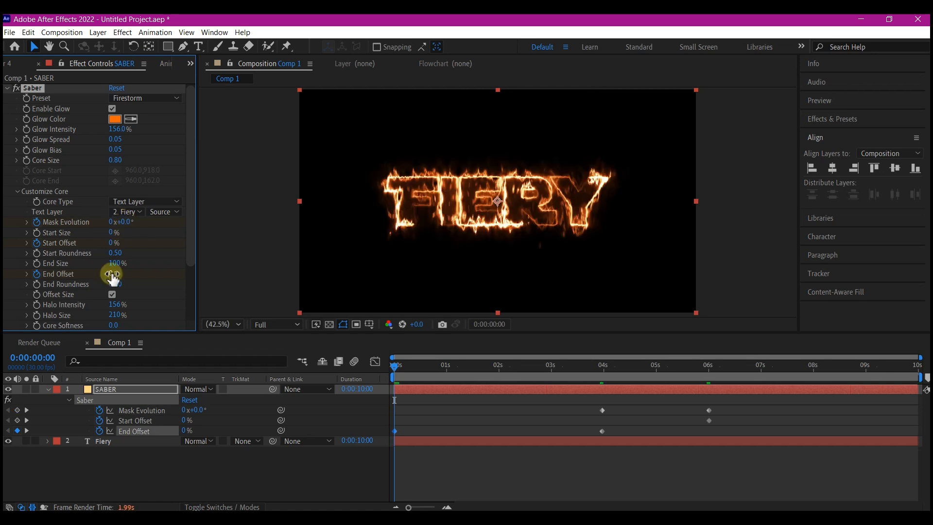
At 0:00:09:29, set keyframes for Start Offset at 100% and Mask Evolution at 1 revolution
click(916, 366)
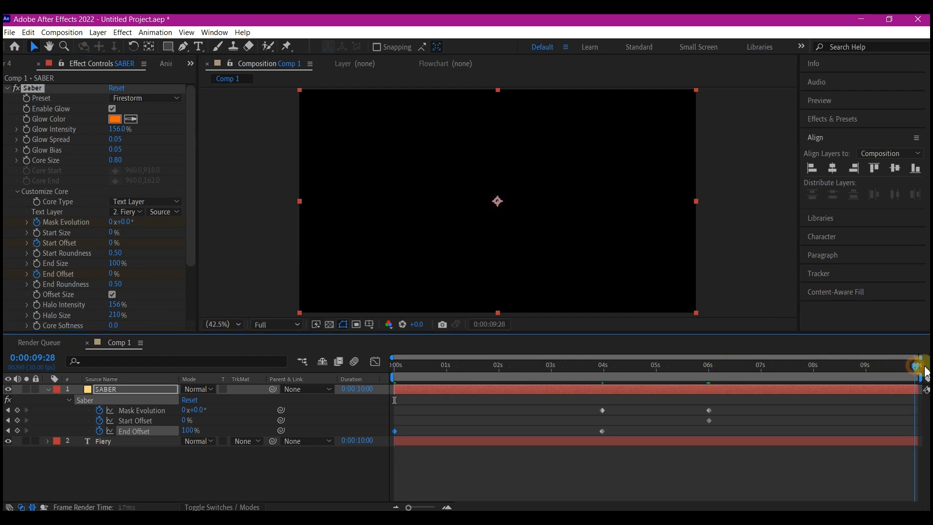
click(188, 419)
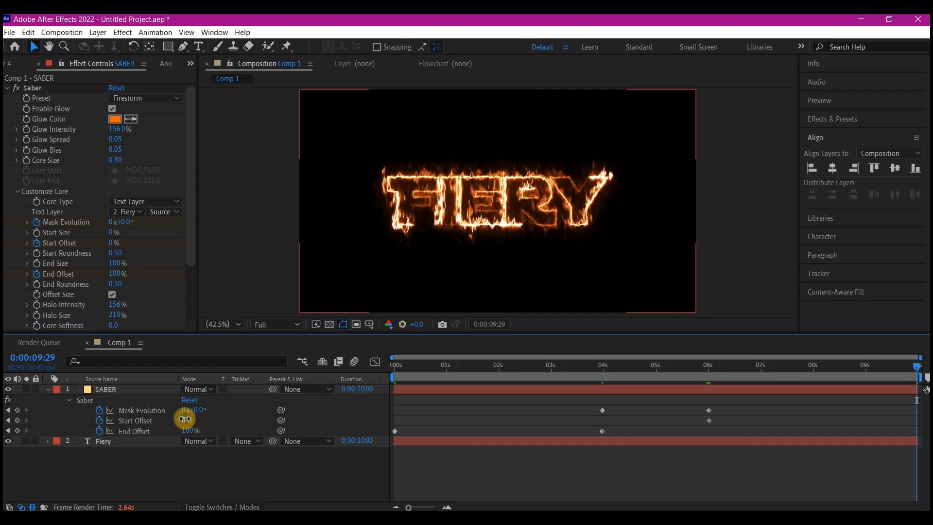
text(10)
click(49, 242)
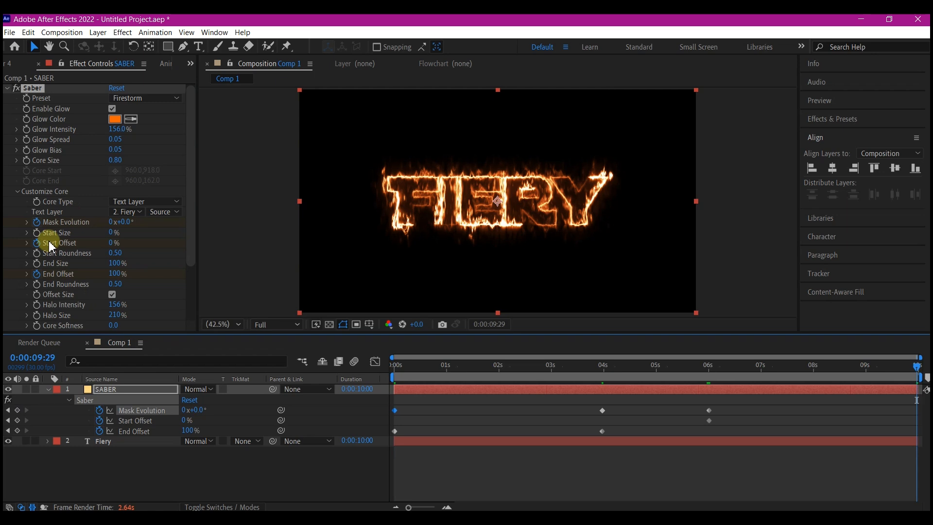
click(185, 420)
key(Return)
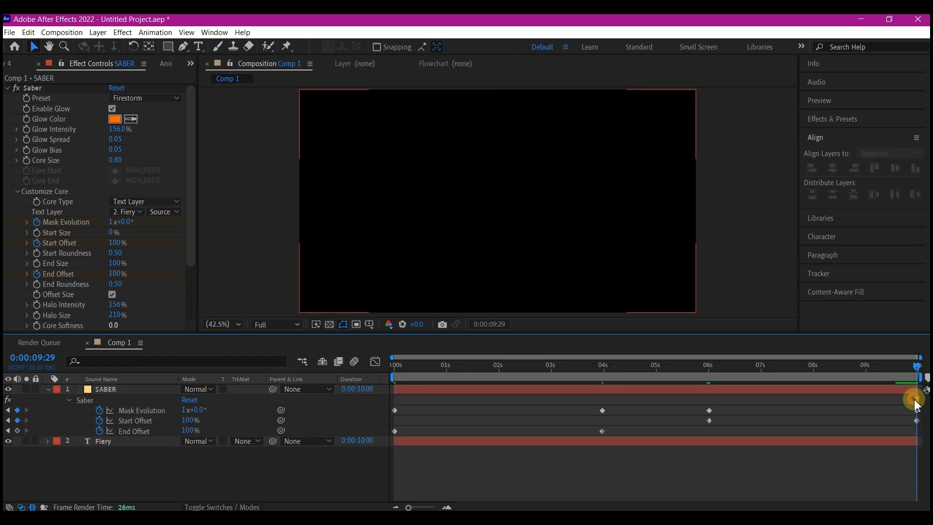
Apply Easy Ease to all Saber keyframes and reshape the End Offset speed curve so it peaks before one second
drag(913, 399, 376, 442)
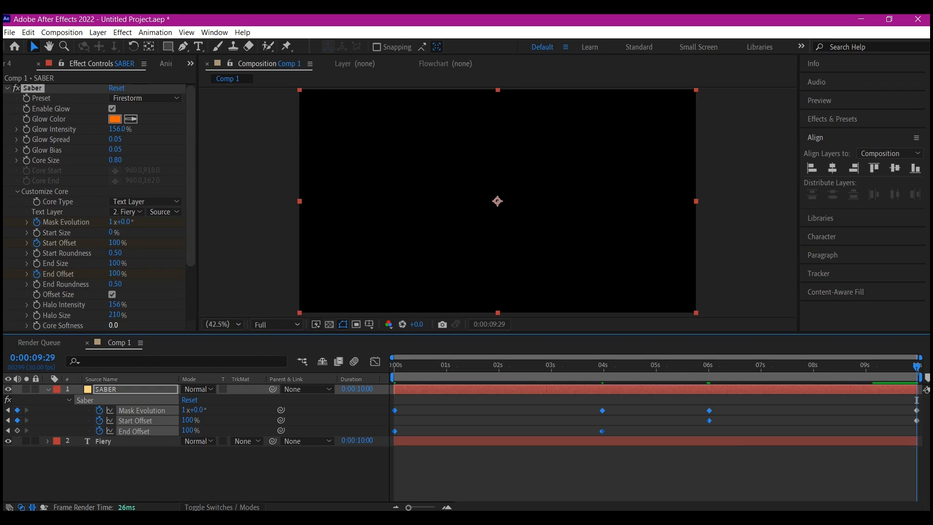
key(F9)
click(134, 431)
click(375, 361)
drag(567, 476, 499, 475)
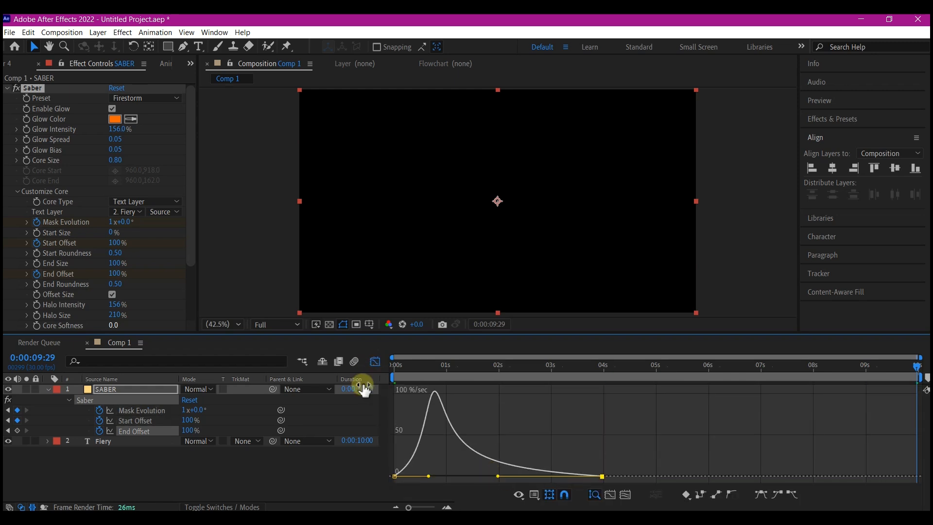
click(375, 361)
Reshape the Mask Evolution speed curve by extending the first keyframe's outgoing ease
click(141, 410)
click(375, 362)
drag(428, 476, 501, 476)
click(375, 362)
Extend the incoming ease of the final Mask Evolution and Start Offset keyframes in the speed graph
drag(905, 404, 922, 426)
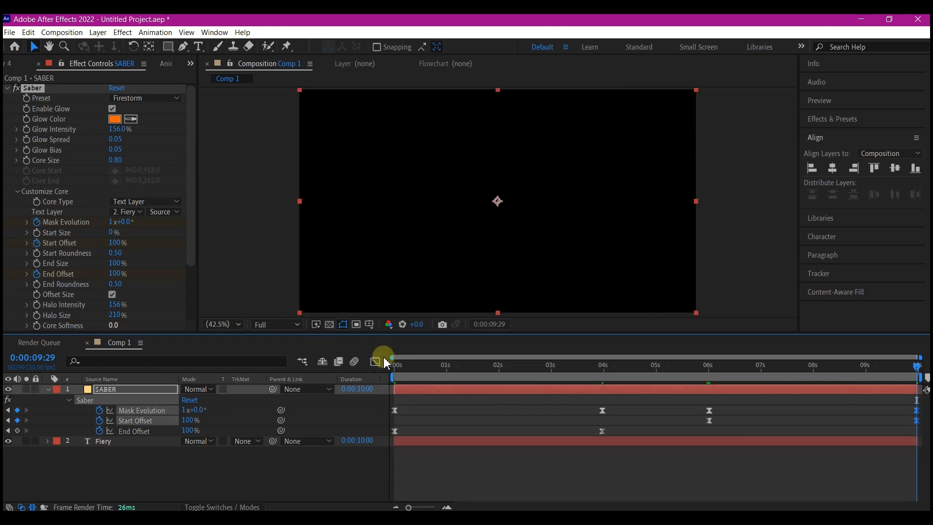
click(375, 362)
drag(883, 473, 801, 474)
click(374, 362)
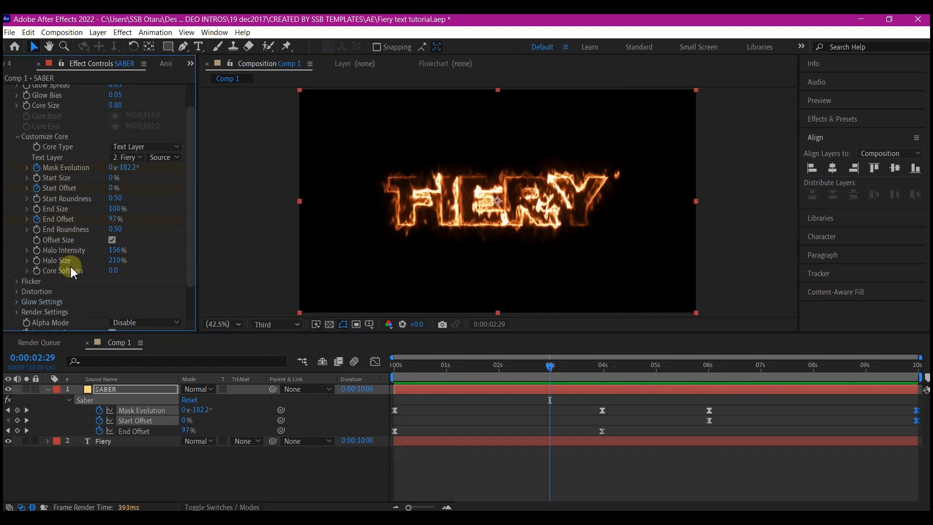
Set Saber's Alpha Mode to Enable Masks and enable Invert Masks
scroll(73, 272, down, 2)
click(129, 304)
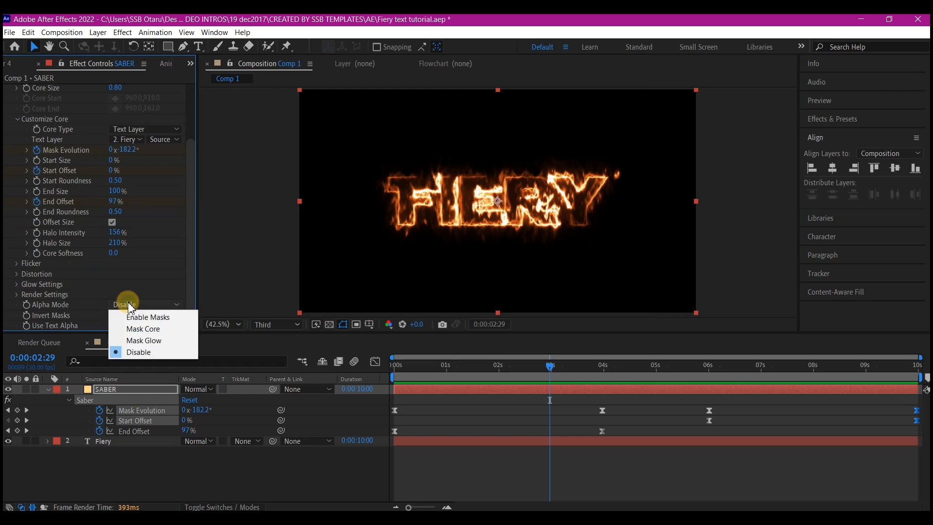
click(155, 317)
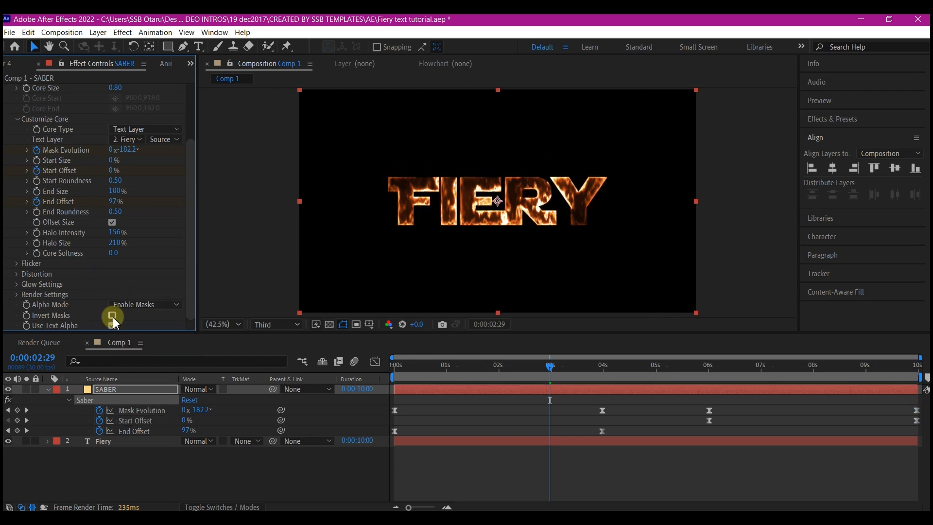
click(112, 315)
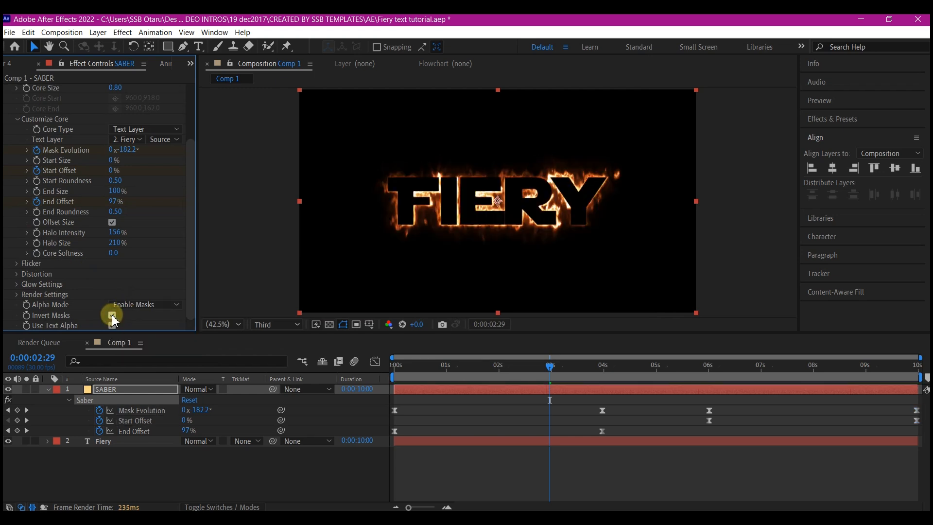
Set Saber's Composite Settings to Transparent in the render settings and hide the Fiery text layer
click(17, 295)
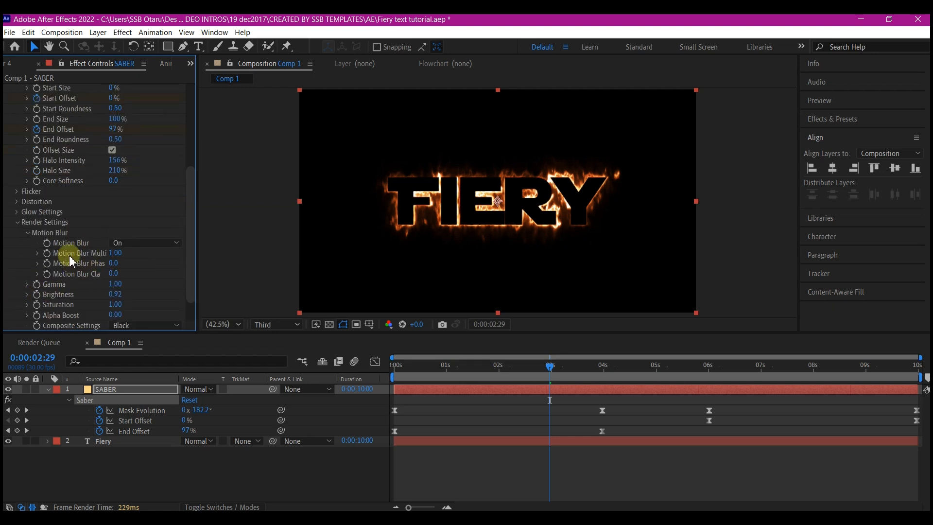
scroll(92, 253, down, 2)
click(131, 295)
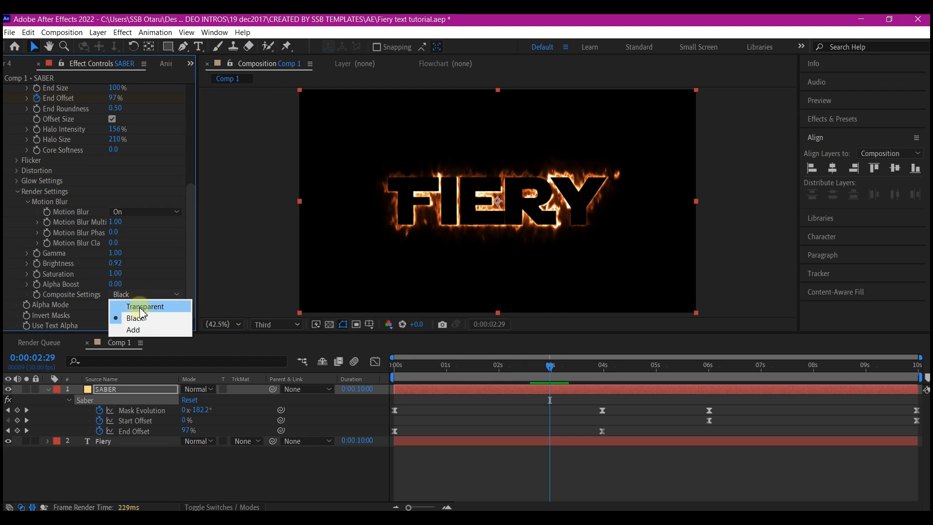
click(136, 306)
click(9, 441)
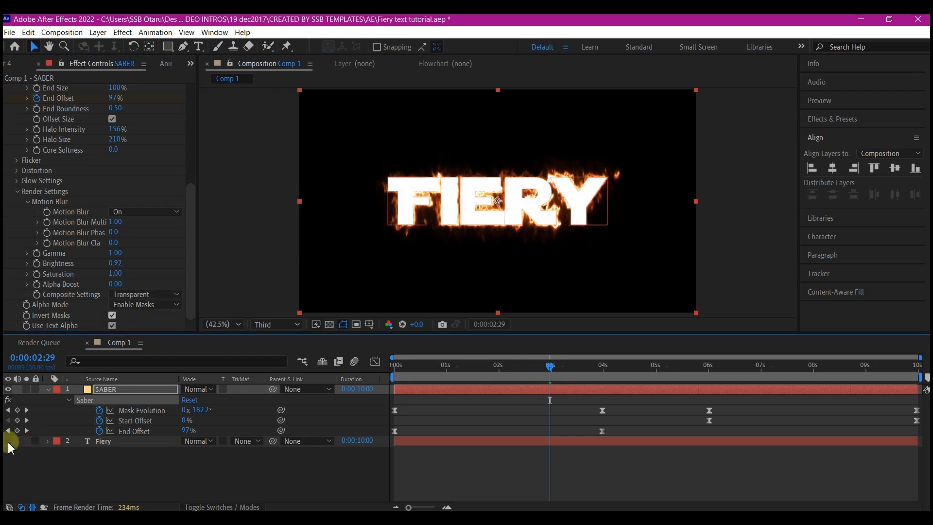
Duplicate the Saber effect on the SABER layer and collapse the original effect's settings
scroll(27, 90, up, 6)
key(ctrl+d)
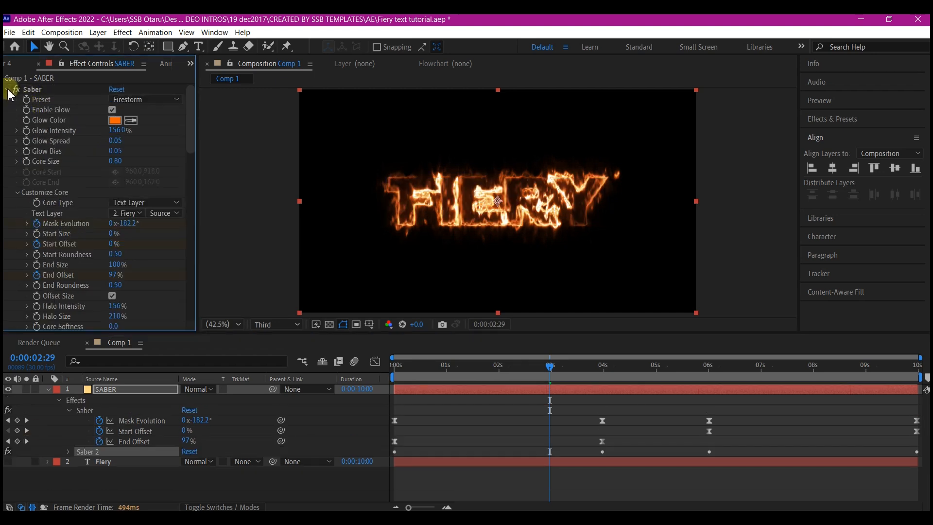
click(9, 92)
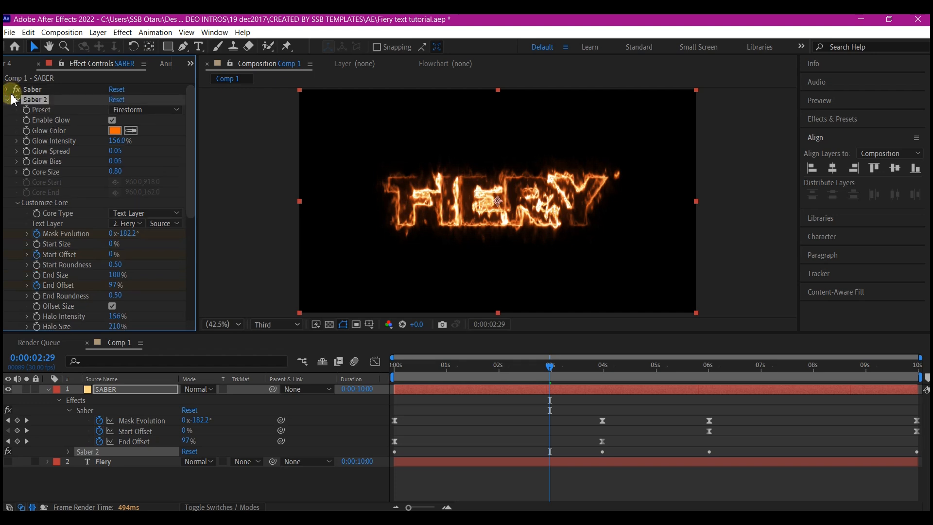
Set the Saber 2 preset to Energize and its glow color to FF6B00
click(132, 112)
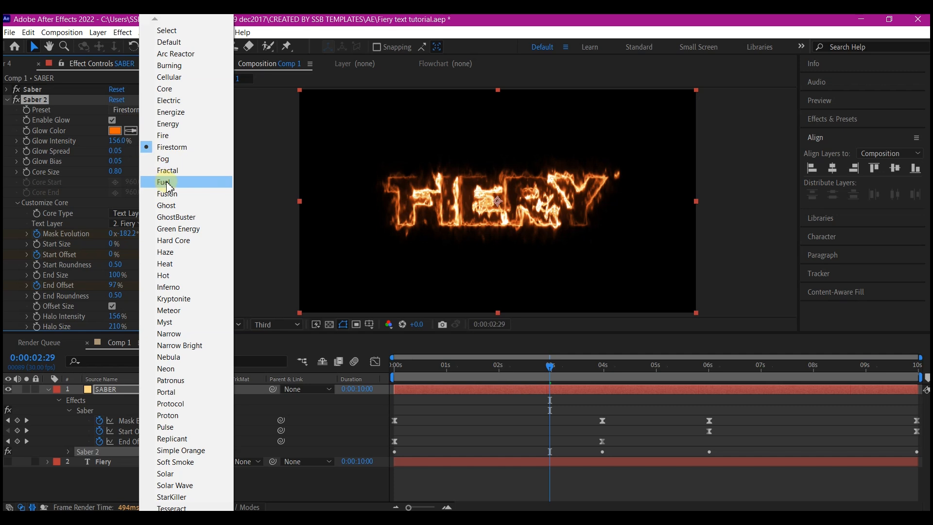
click(180, 114)
click(116, 130)
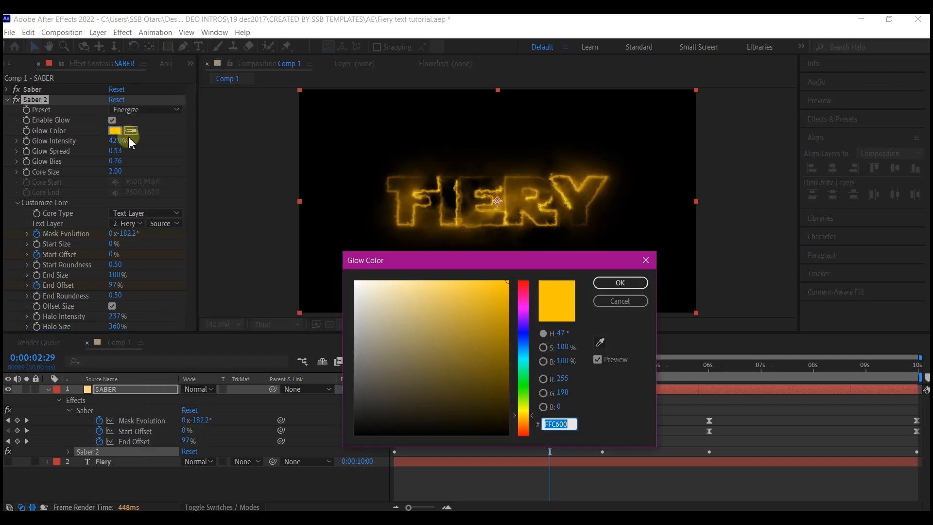
key(ctrl+v)
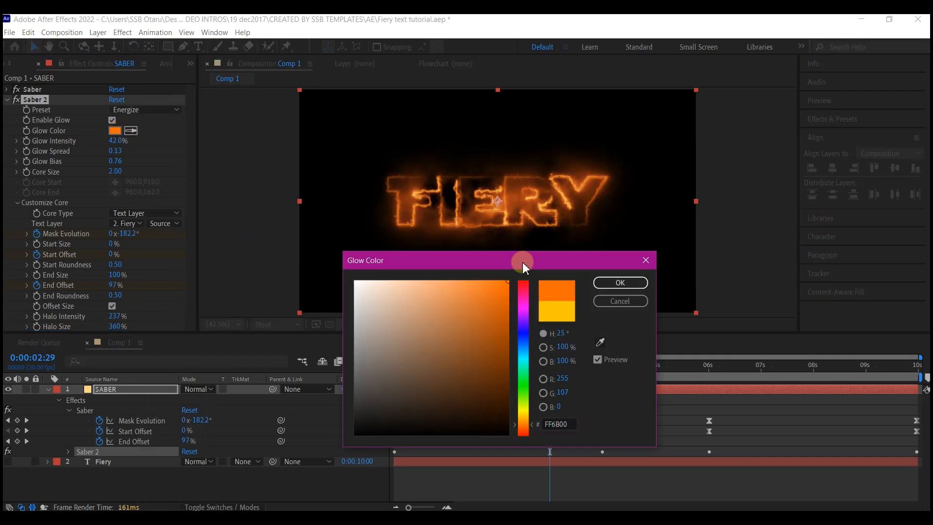
click(621, 284)
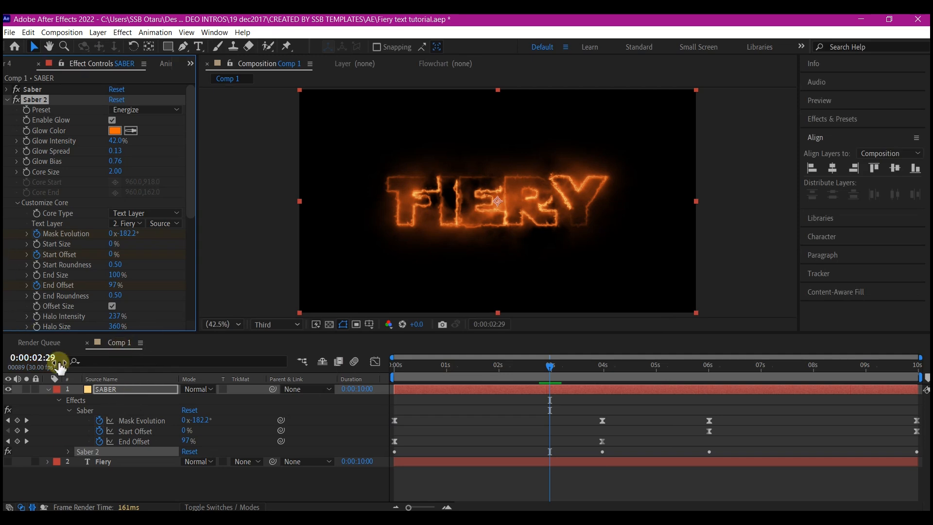
Set Saber 2's Composite Settings to Add in the render settings
scroll(76, 287, down, 5)
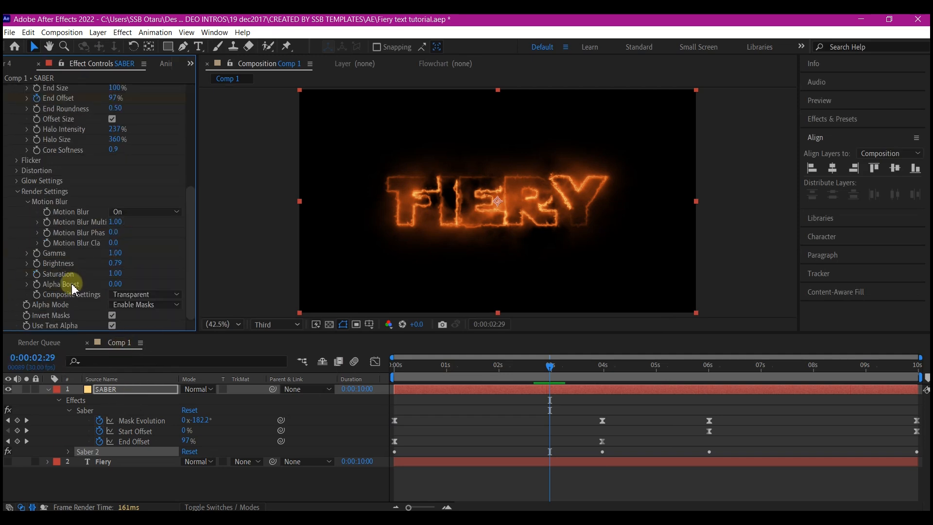
click(143, 294)
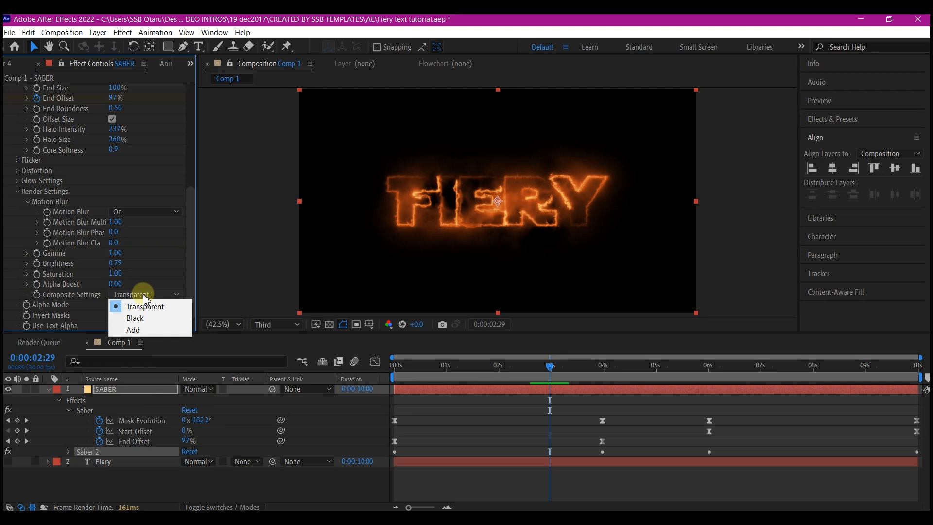
click(131, 330)
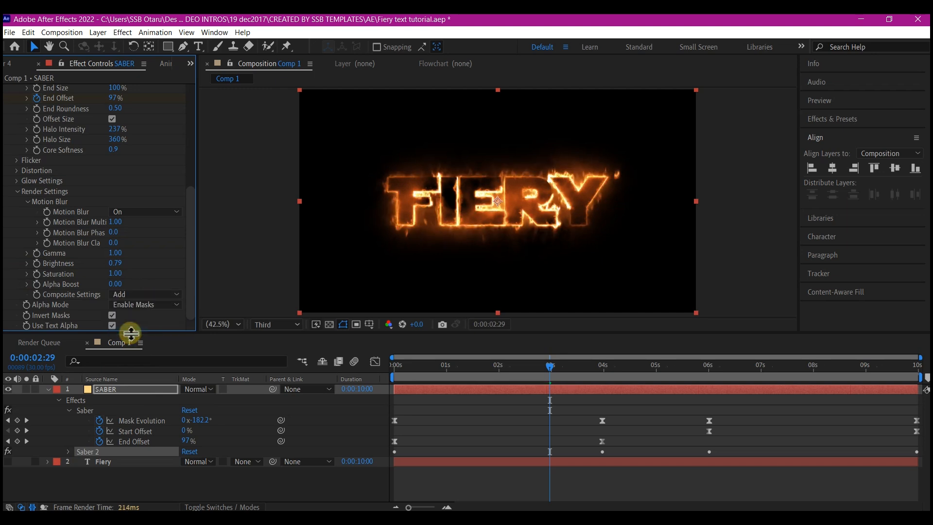
Set Saber 2's glow distortion to a Wind Speed of 2 and a Noise Complexity of 10
click(17, 171)
click(27, 181)
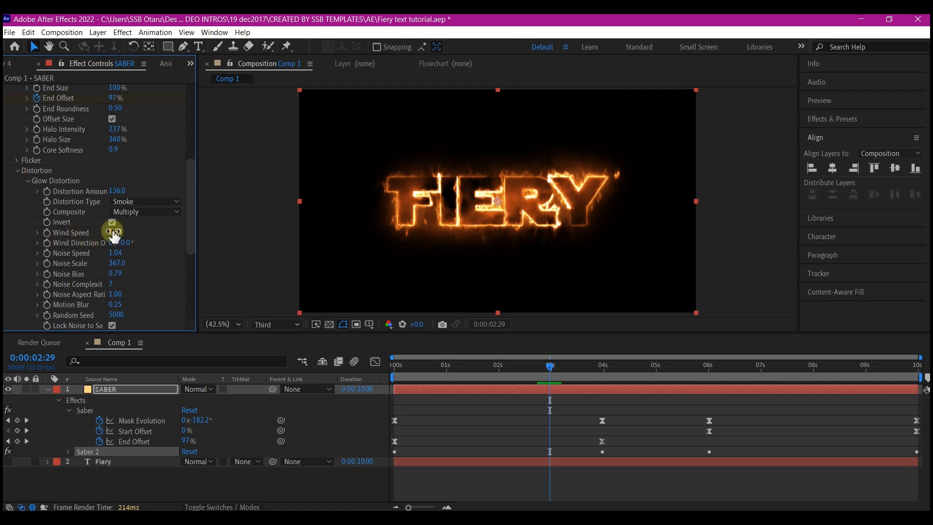
text(2)
key(Return)
scroll(97, 248, down, 2)
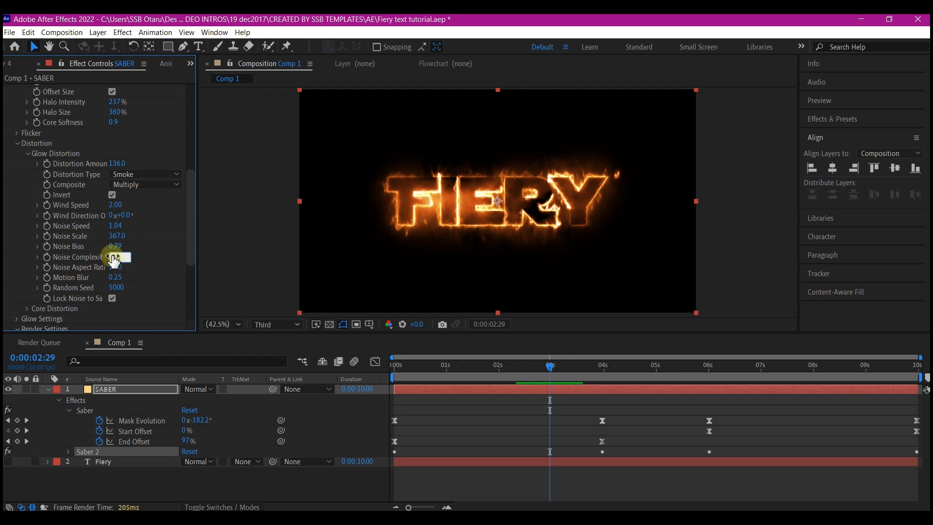
Remove the Mask Evolution keyframes from Saber 2, set its Mask Evolution to -100°, and preview the animation
click(153, 393)
key(u)
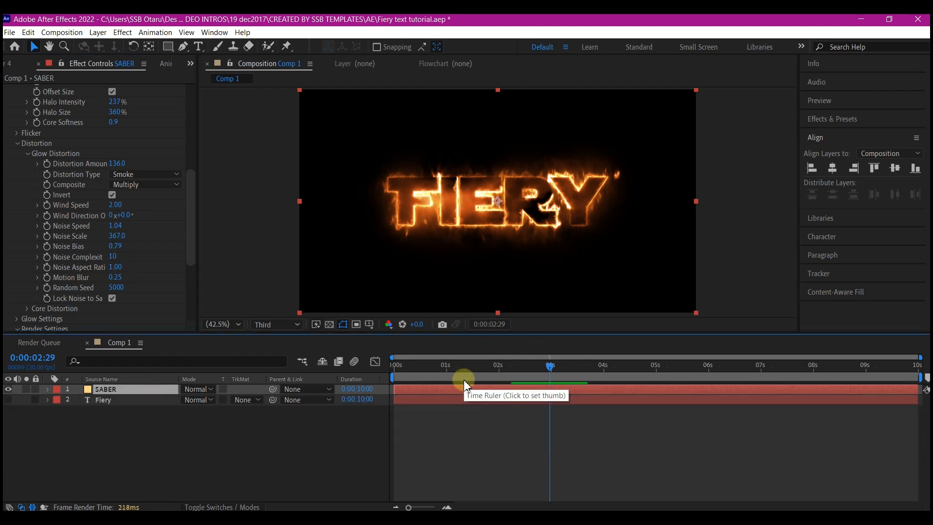
key(u)
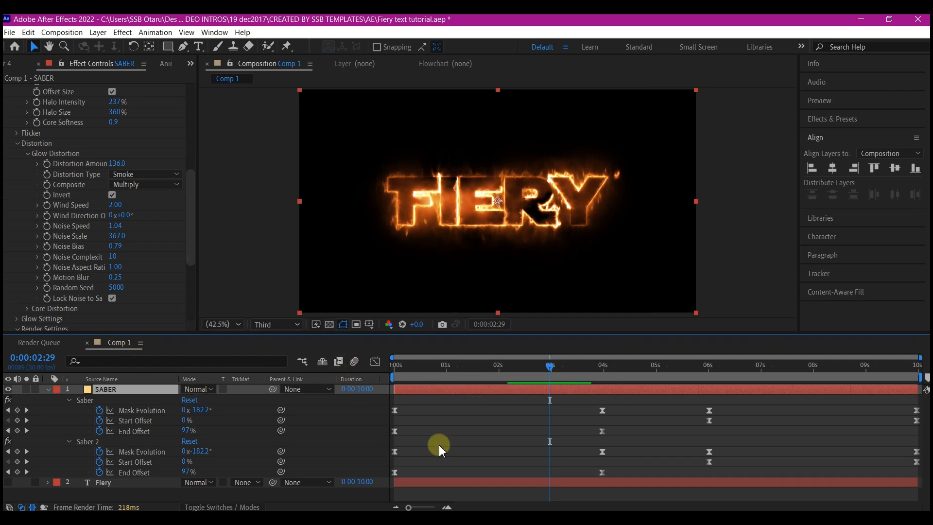
click(99, 453)
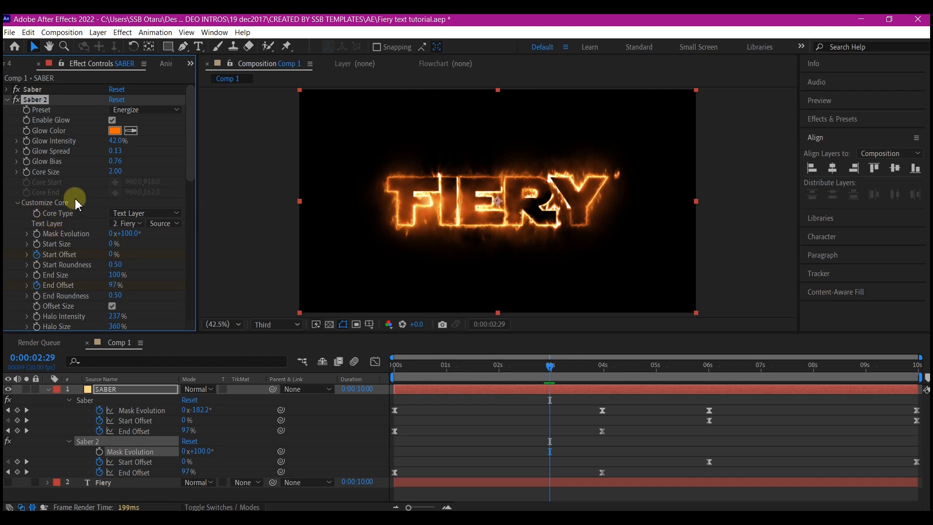
click(128, 234)
text(-100)
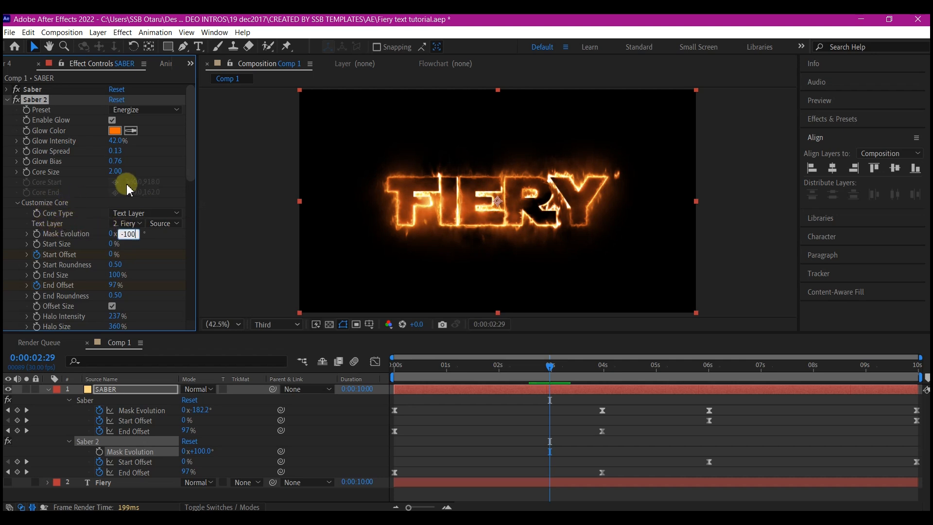
click(158, 168)
click(408, 372)
key(space)
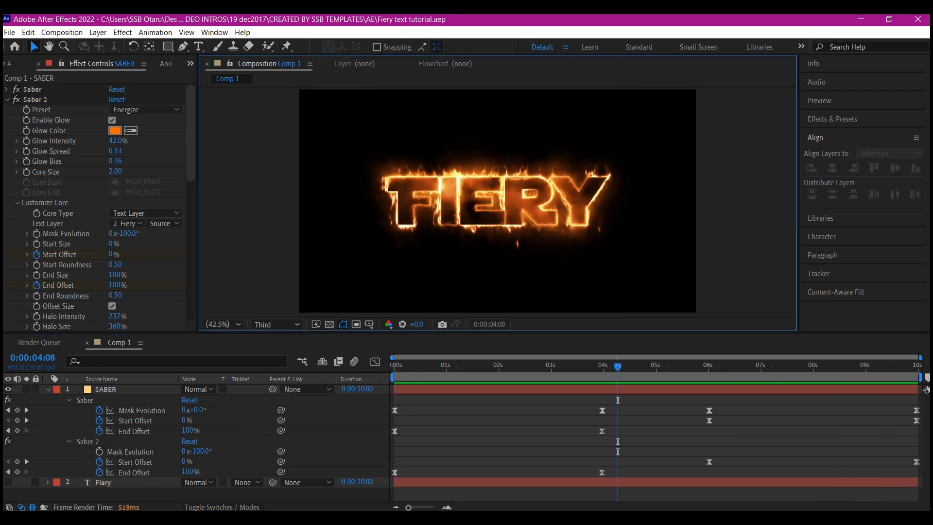
Add switch directions trimmed.mp4 from the Flame follow folder to the composition above the SABER layer
click(281, 518)
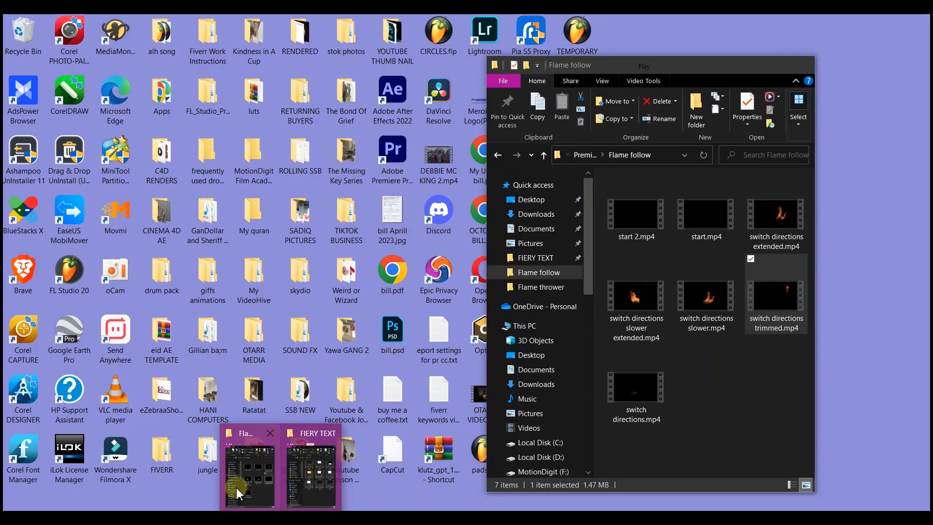
click(256, 493)
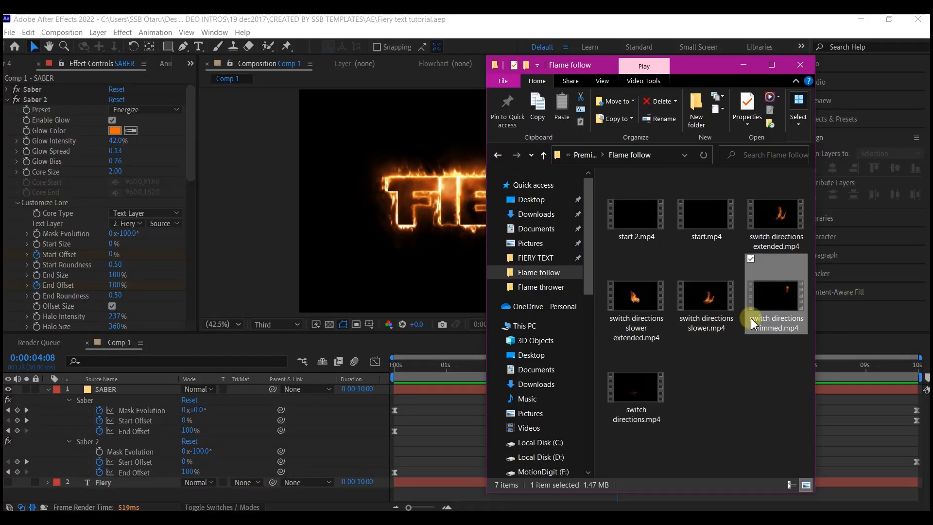
drag(776, 297, 230, 433)
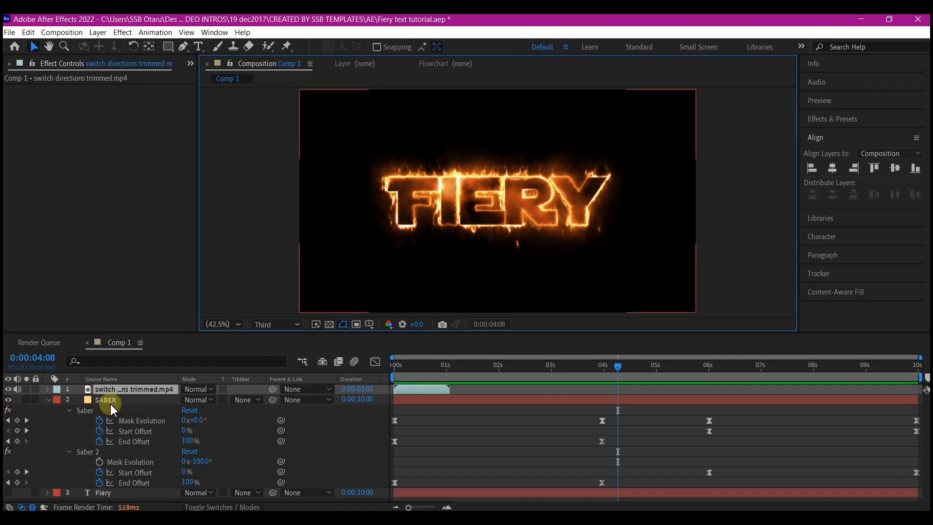
Start the flame clip about 0.4 seconds in with Screen blending, and use a duplicate of it as the Fiery layer's luma matte
drag(410, 397, 499, 389)
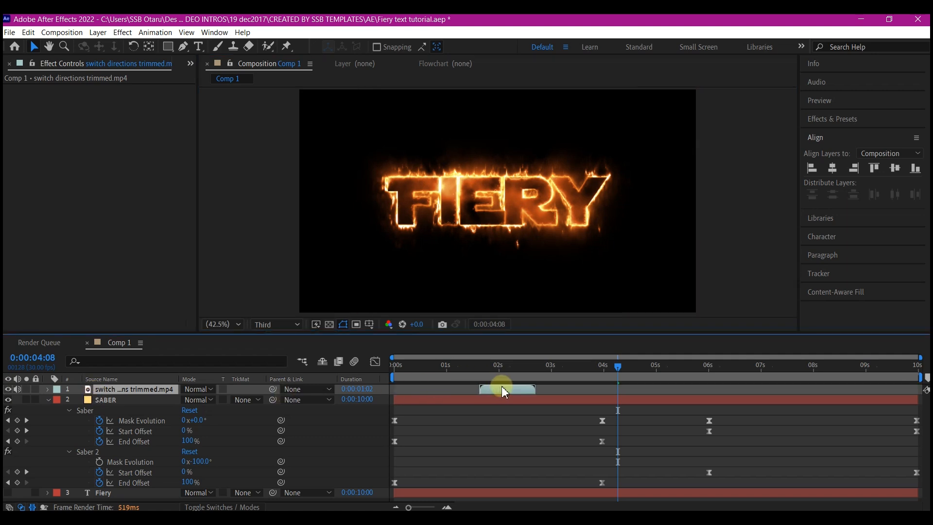
mouse_move(447, 371)
mouse_down()
mouse_move(427, 371)
mouse_move(460, 384)
mouse_move(449, 386)
mouse_up()
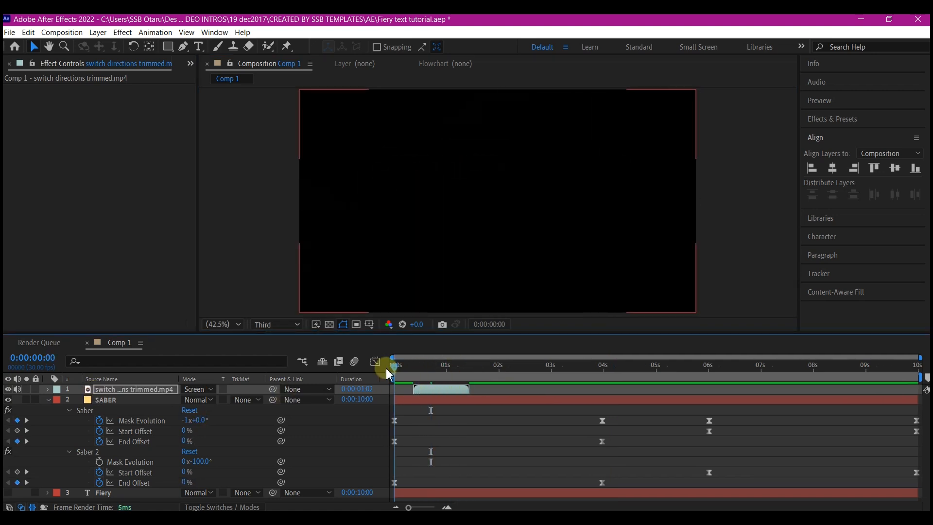
drag(397, 367, 480, 371)
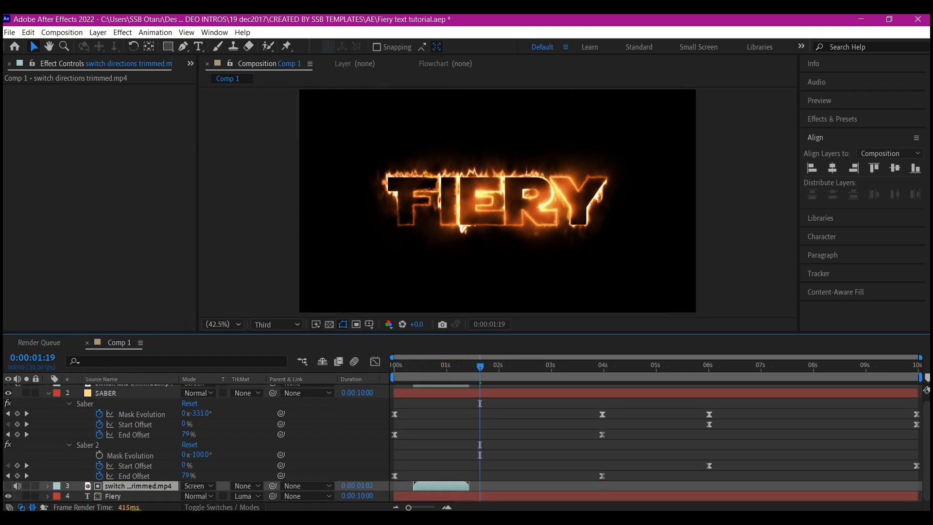
Pre-compose all layers into a new composition named fiery, moving all attributes into it
key(ctrl+a)
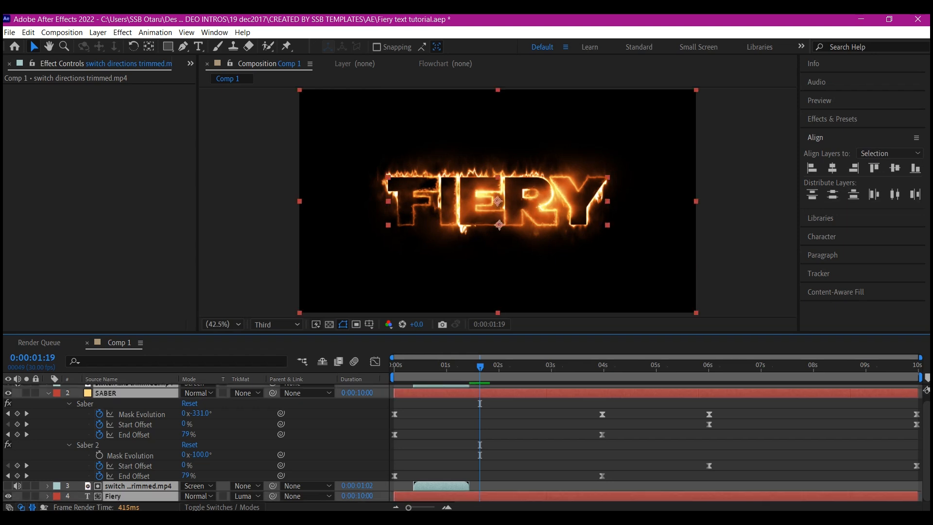
key(ctrl+shift+c)
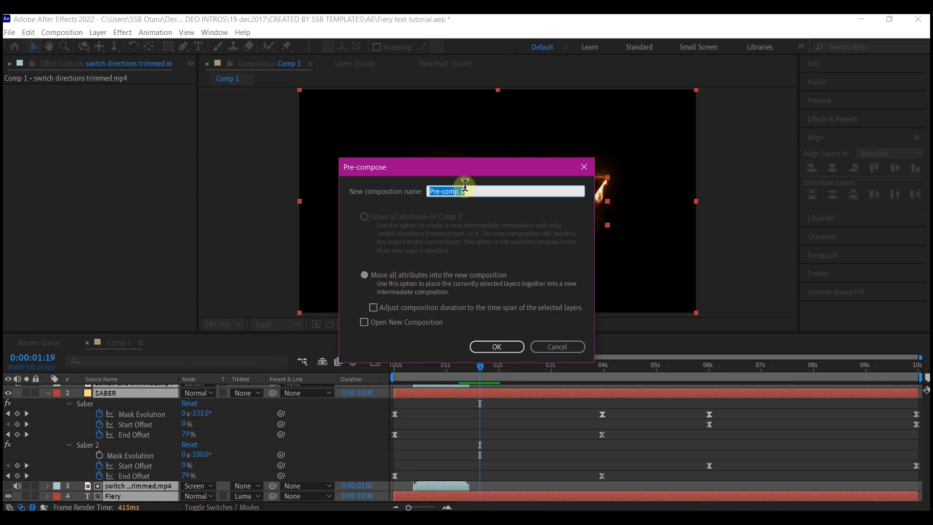
text(fiery)
click(505, 347)
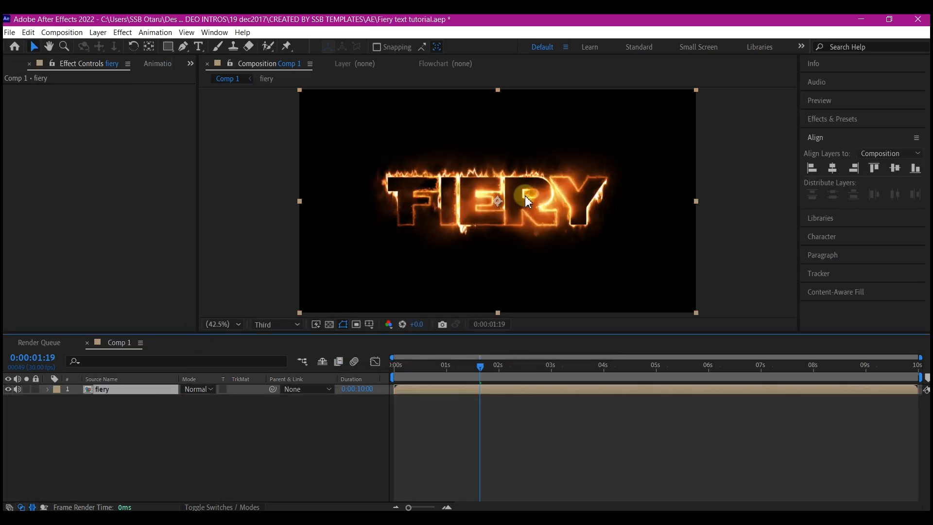
Add tunnel-957963.jpg from the Downloads folder to the composition beneath the fiery layer
click(677, 265)
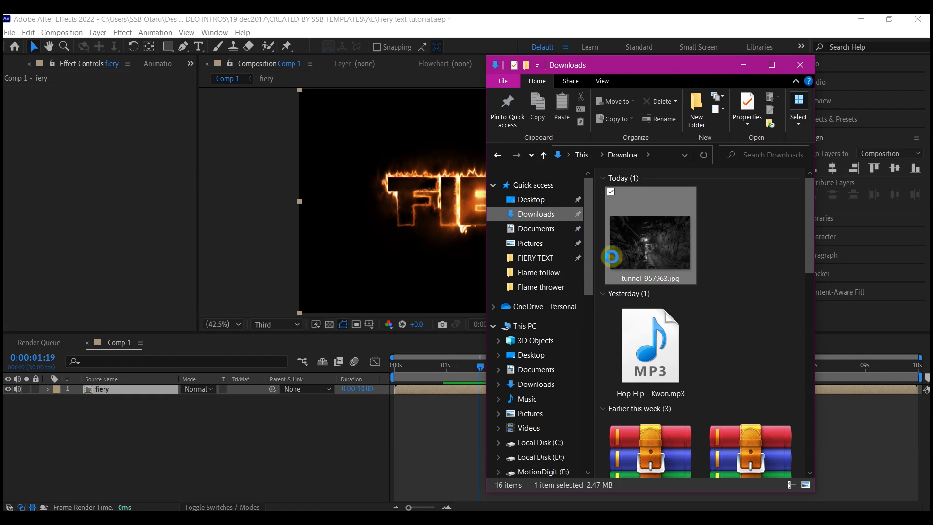
drag(21, 480, 114, 451)
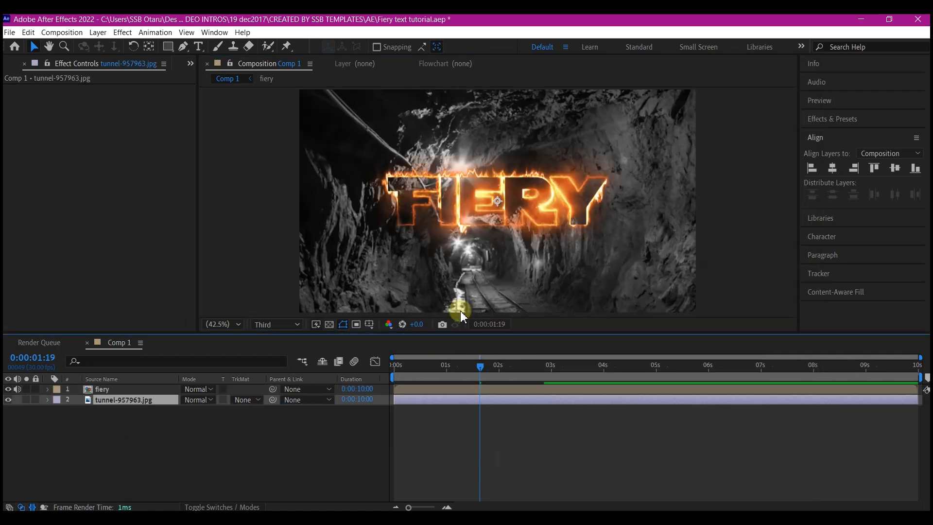
Draw a large elliptical mask over the lower part of the tunnel image and set its mode to Subtract
scroll(534, 204, down, 6)
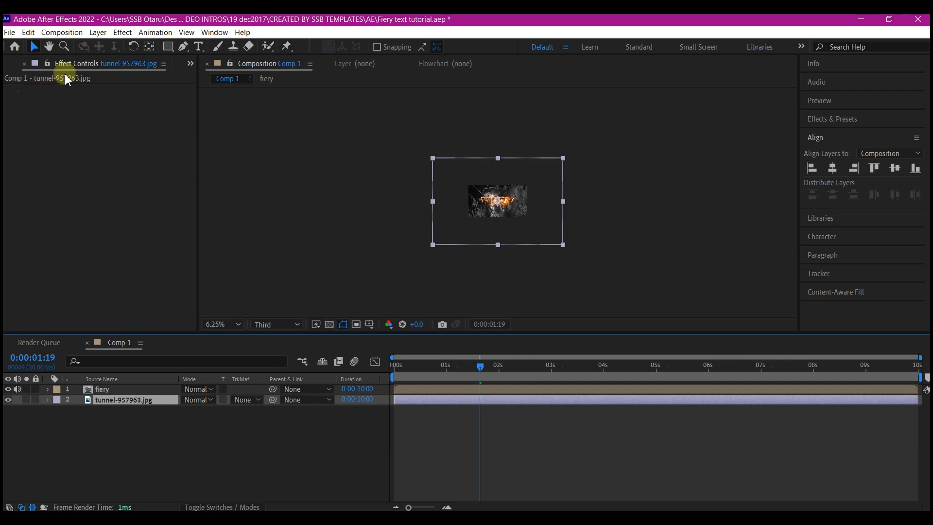
click(170, 47)
click(209, 72)
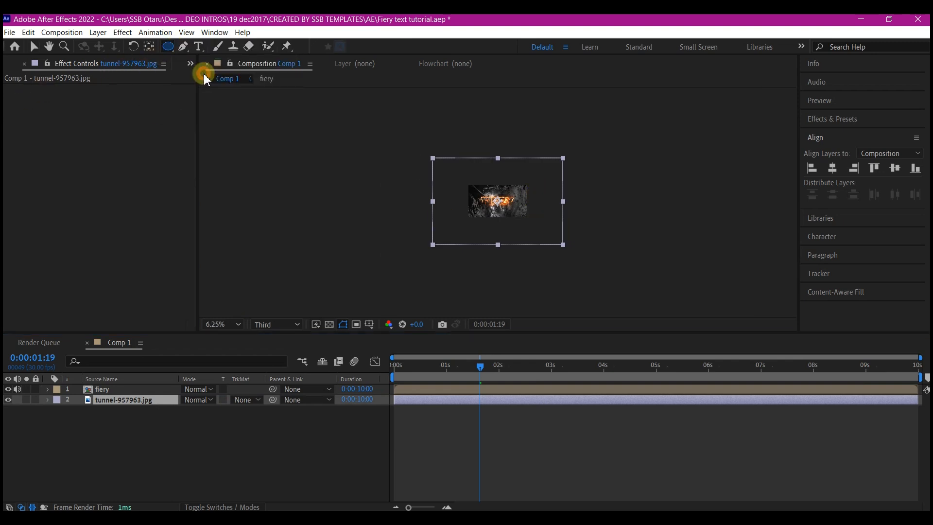
mouse_move(402, 173)
mouse_down()
mouse_move(591, 323)
mouse_move(594, 336)
mouse_up()
key(v)
click(194, 420)
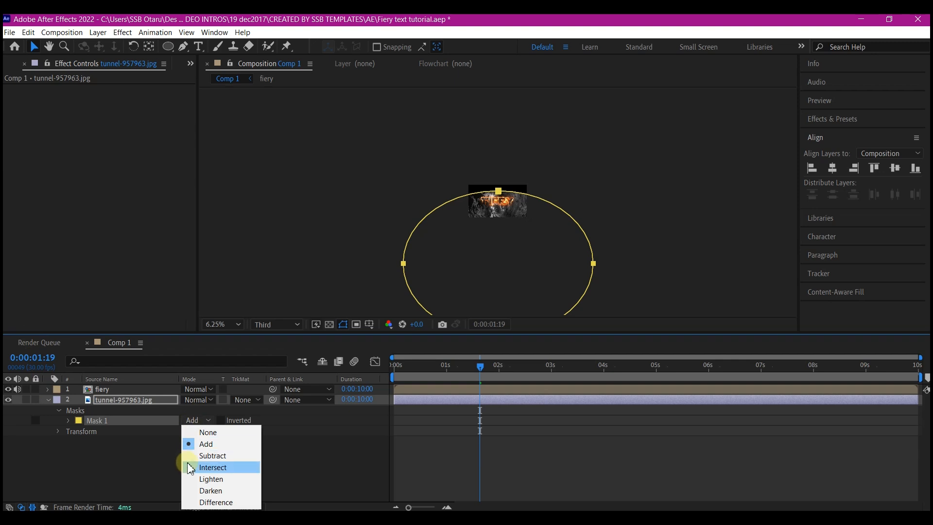
click(204, 457)
drag(223, 324, 219, 111)
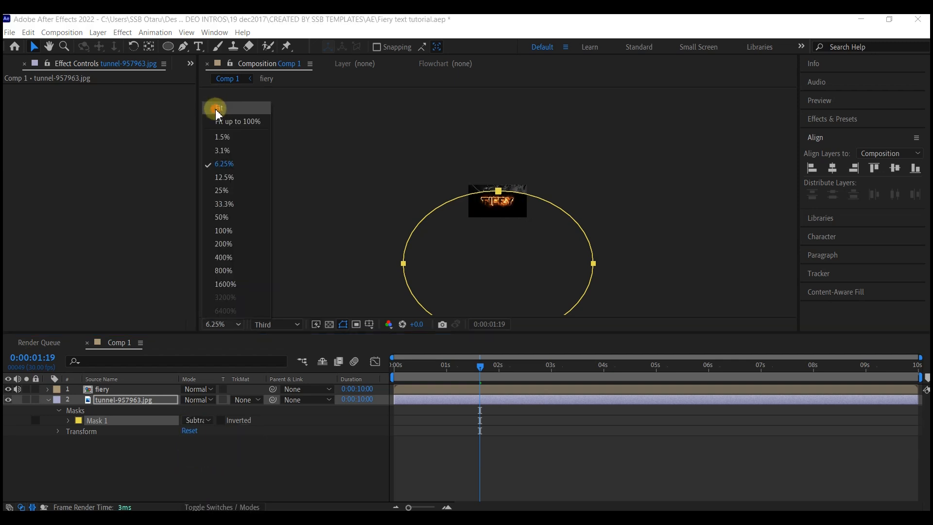
Set the tunnel layer's Mask Feather to 800 pixels
click(81, 465)
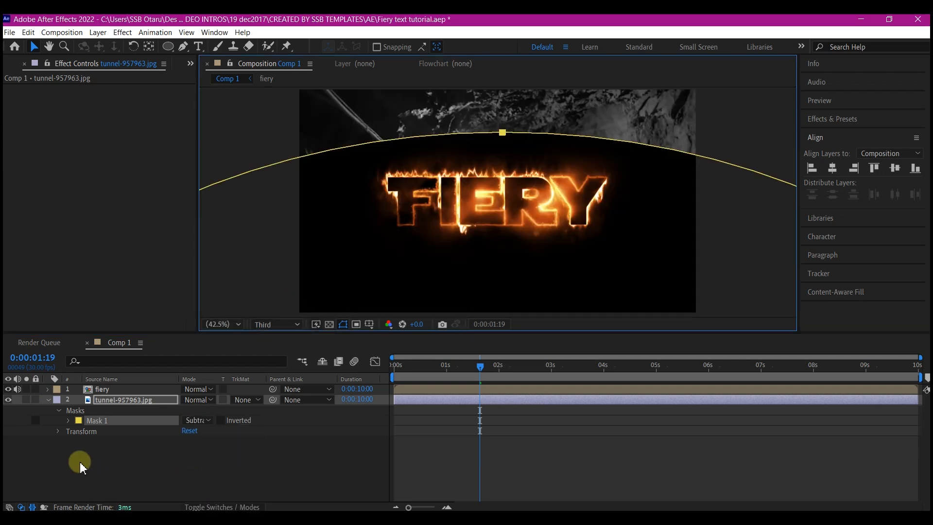
key(f)
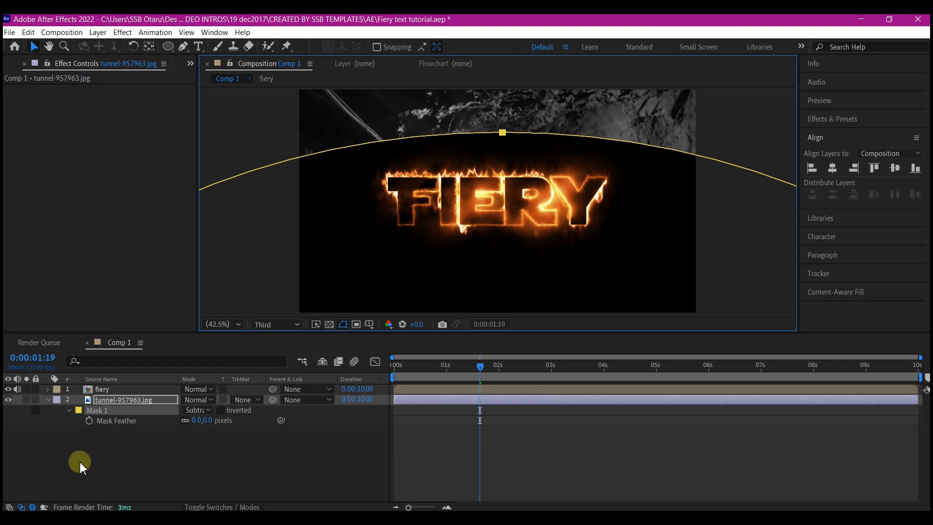
click(198, 419)
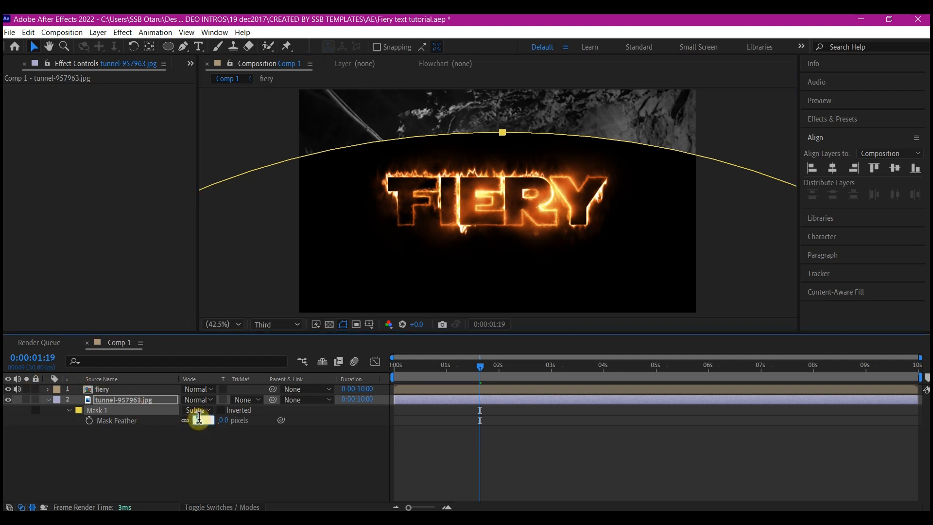
text(800)
key(Return)
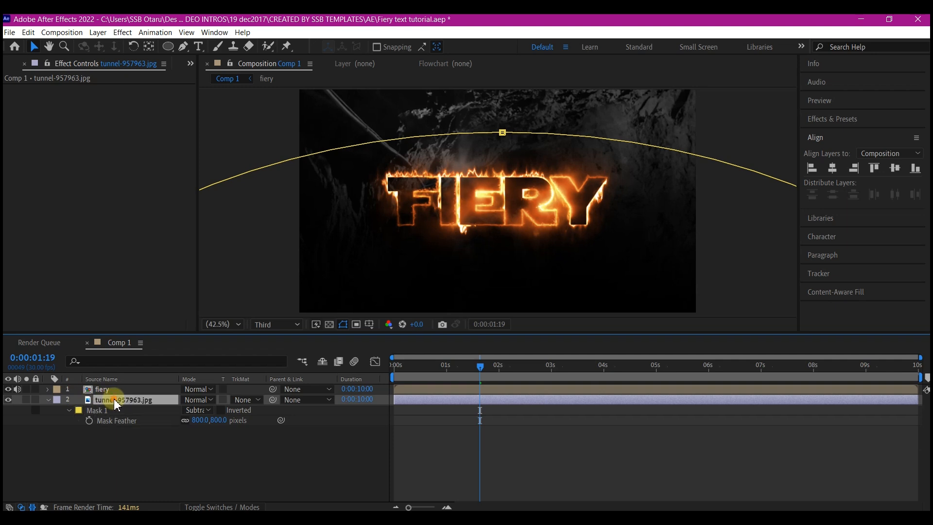
Set the tunnel-957963.jpg layer's Opacity to 50%
key(t)
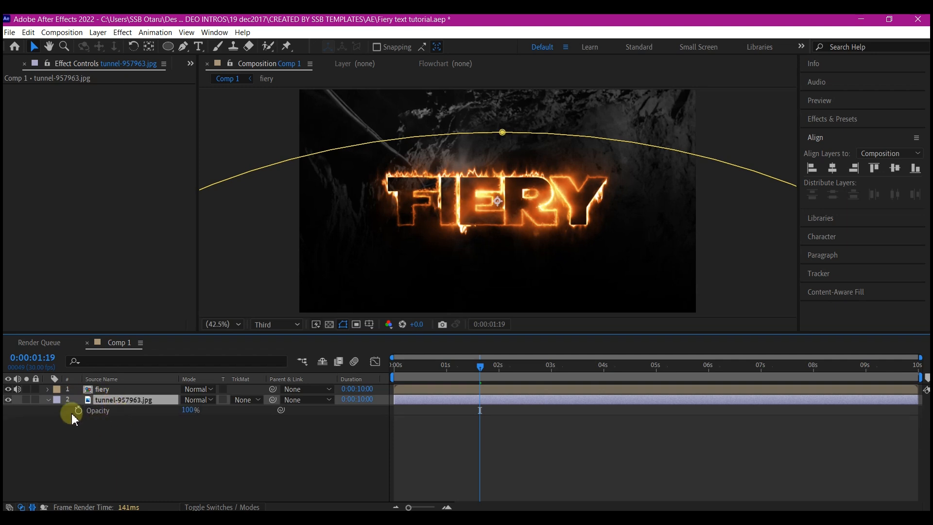
click(189, 409)
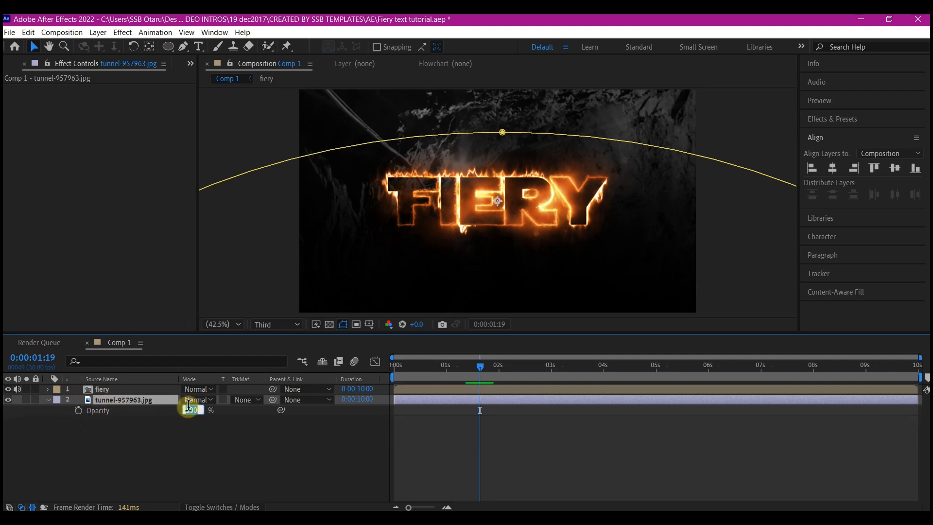
text(50)
key(Return)
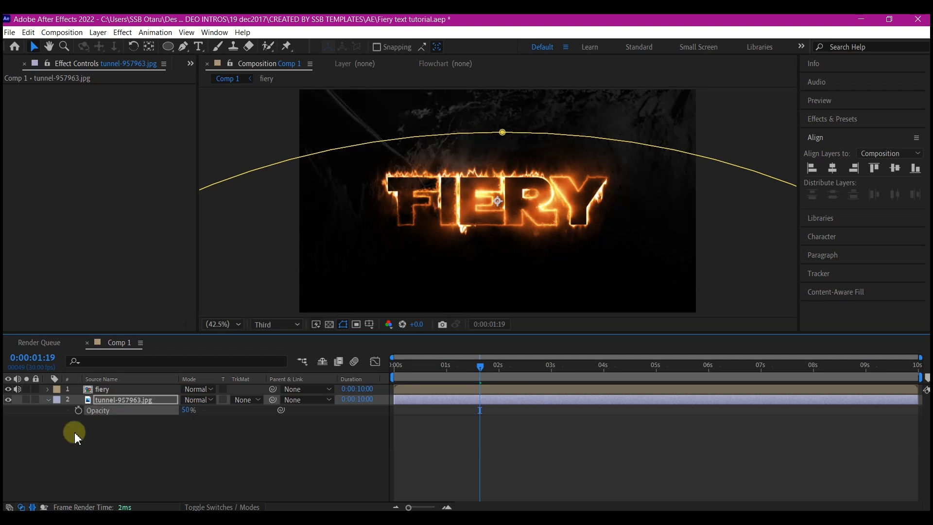
Convert both the fiery and tunnel-957963.jpg layers to 3D layers
drag(101, 449, 136, 395)
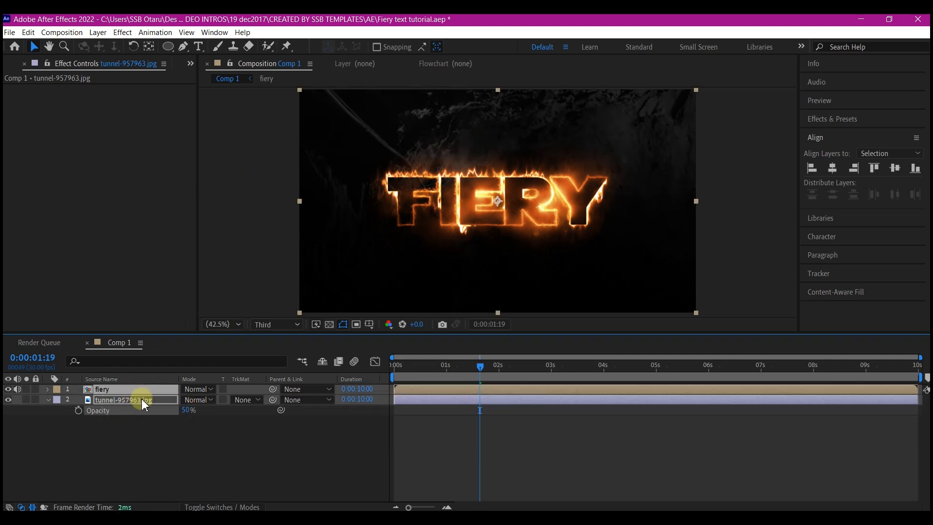
click(238, 507)
click(250, 389)
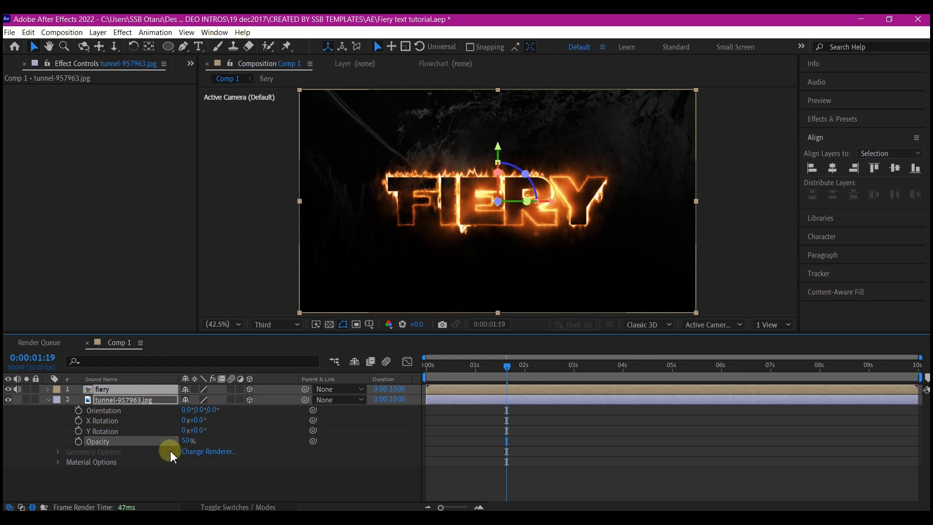
Add a new camera layer to Comp 1 with the default camera settings
right_click(48, 424)
mouse_move(74, 299)
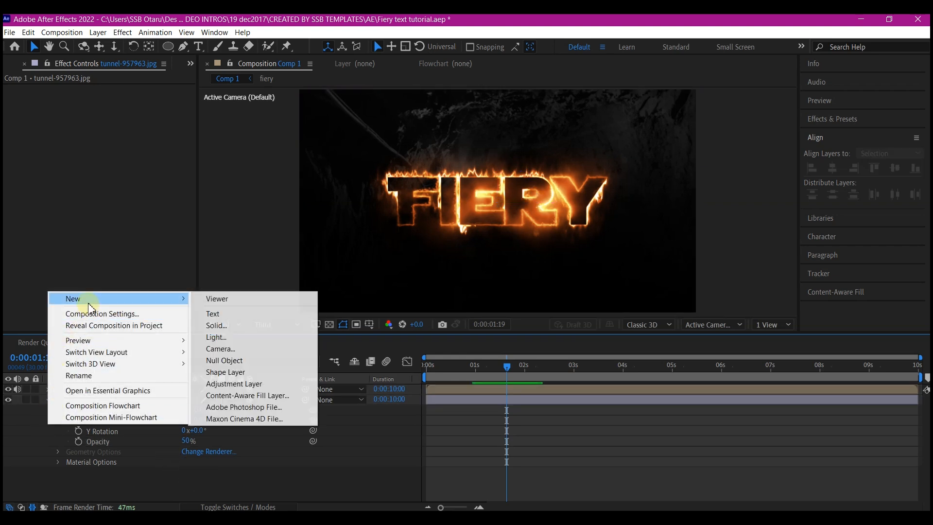
click(227, 348)
click(585, 399)
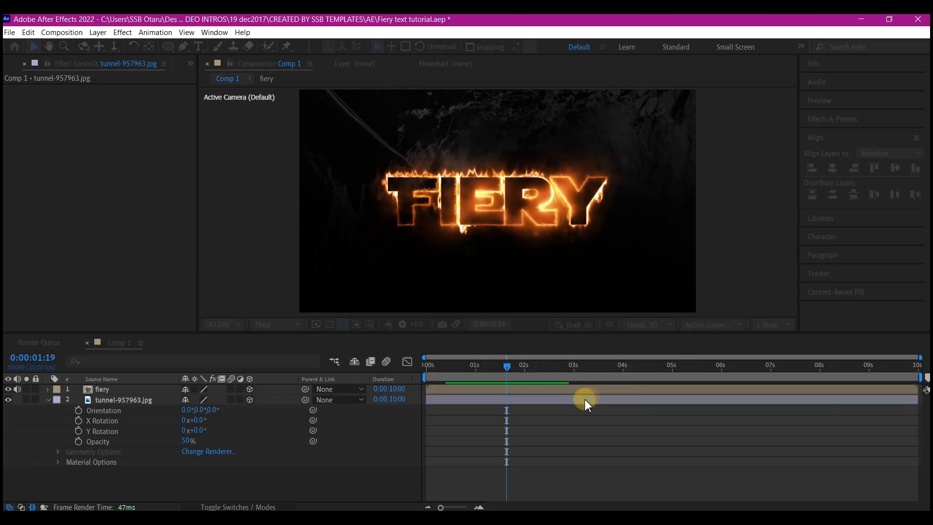
Add a null object as a 3D layer and parent Camera 1 to it
right_click(27, 327)
mouse_move(46, 332)
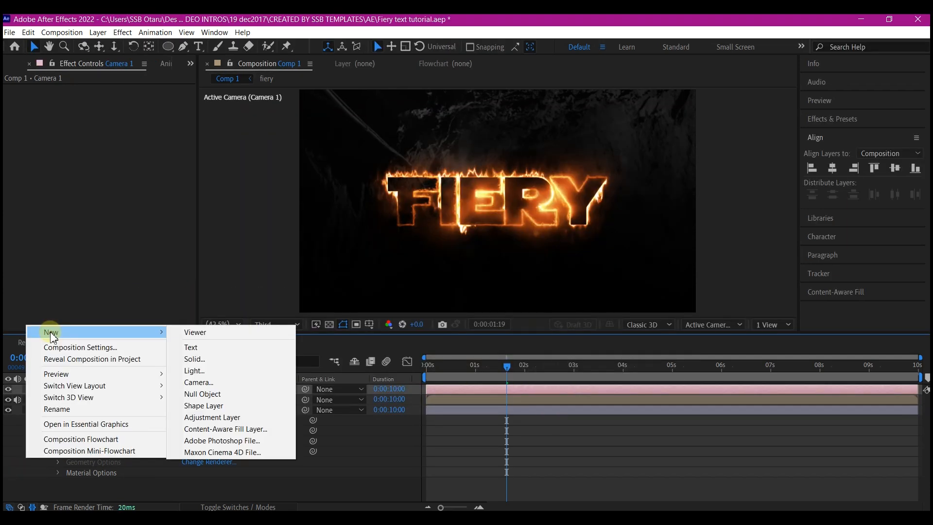
click(207, 394)
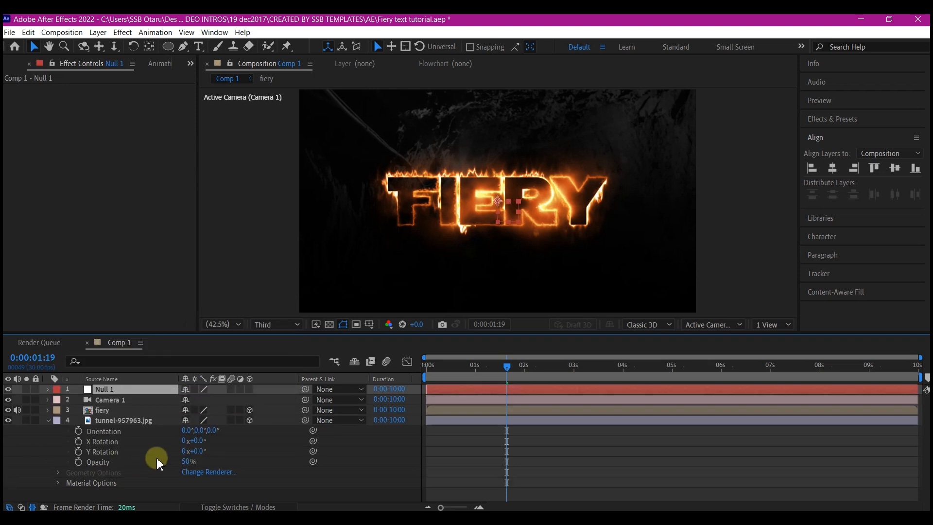
click(250, 389)
click(111, 400)
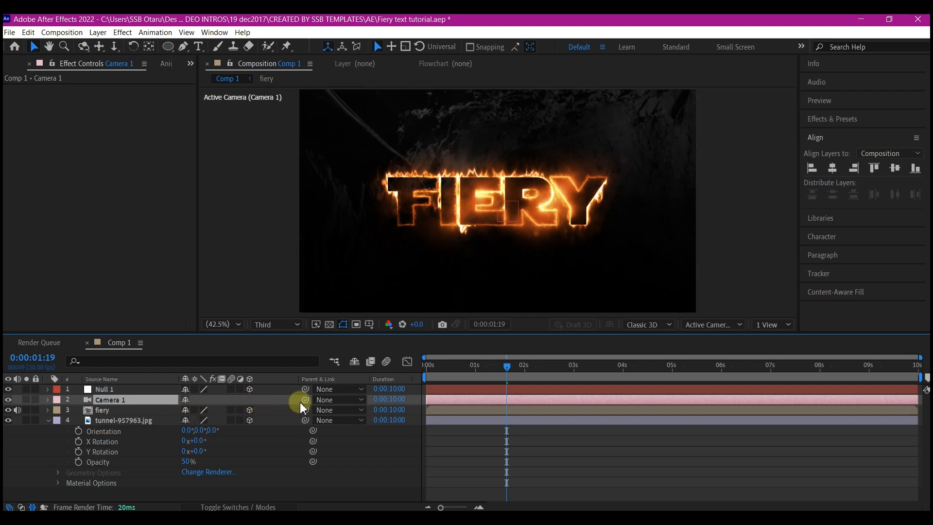
drag(305, 400, 90, 390)
Keyframe Null 1's Position at 0:00:01:26, and set its Z position to -300 at 0:00:08:29
click(117, 390)
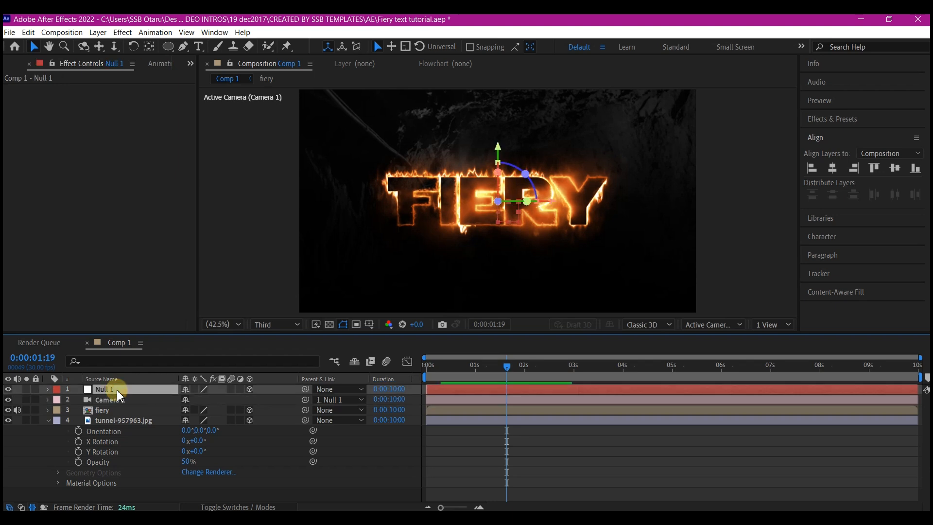
key(p)
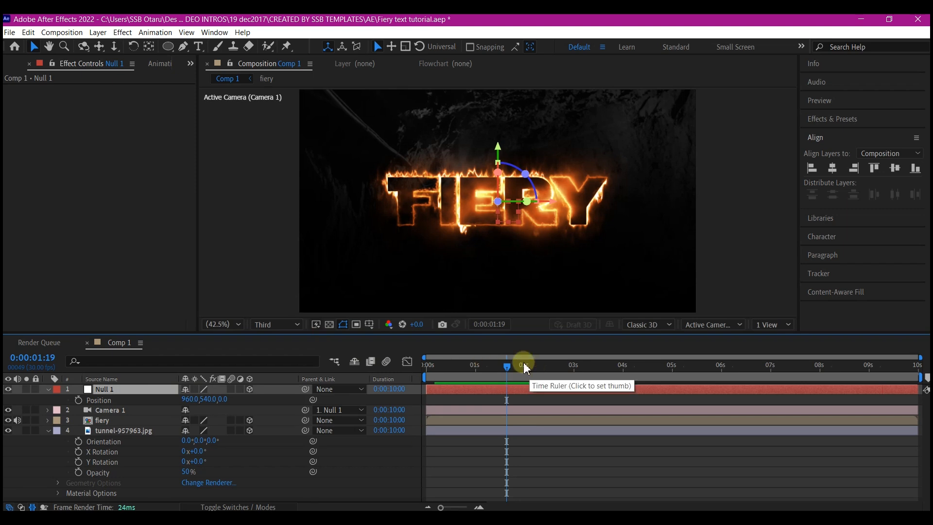
drag(524, 362, 519, 369)
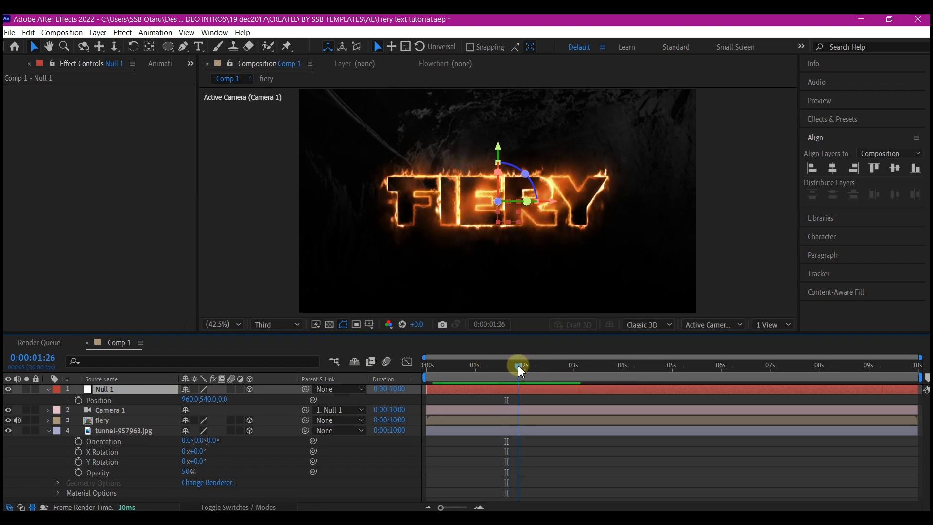
click(78, 400)
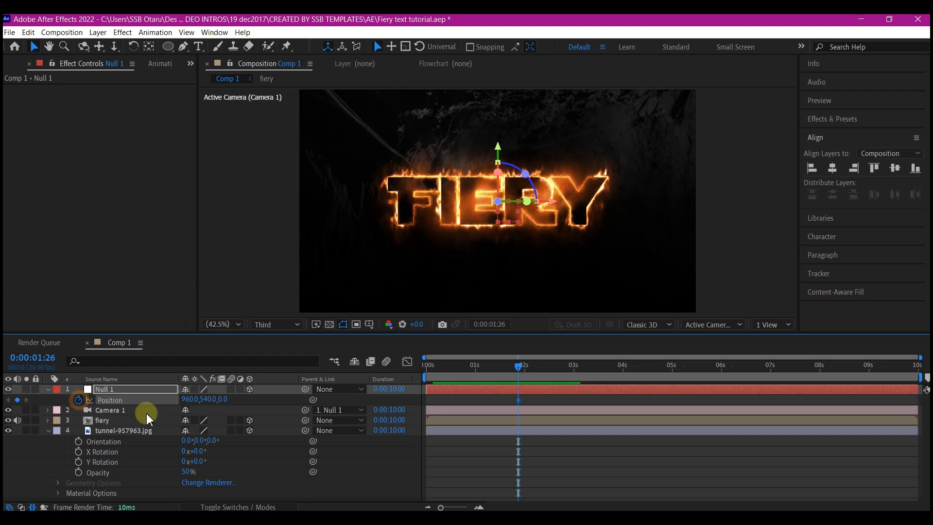
click(868, 366)
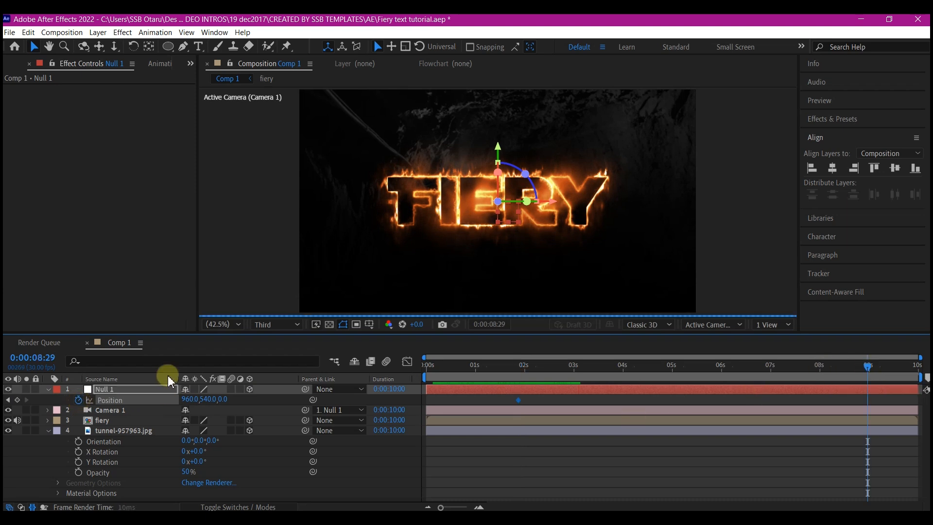
click(224, 399)
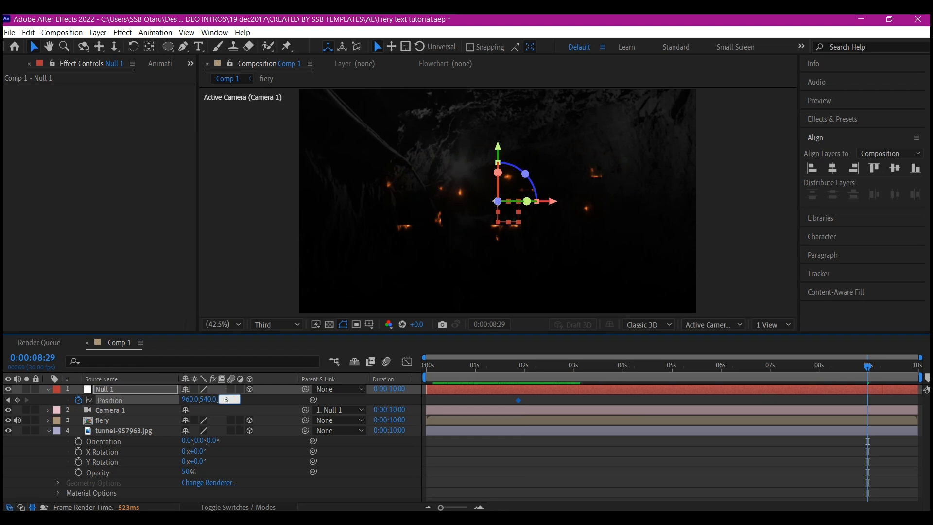
text(-300)
key(Return)
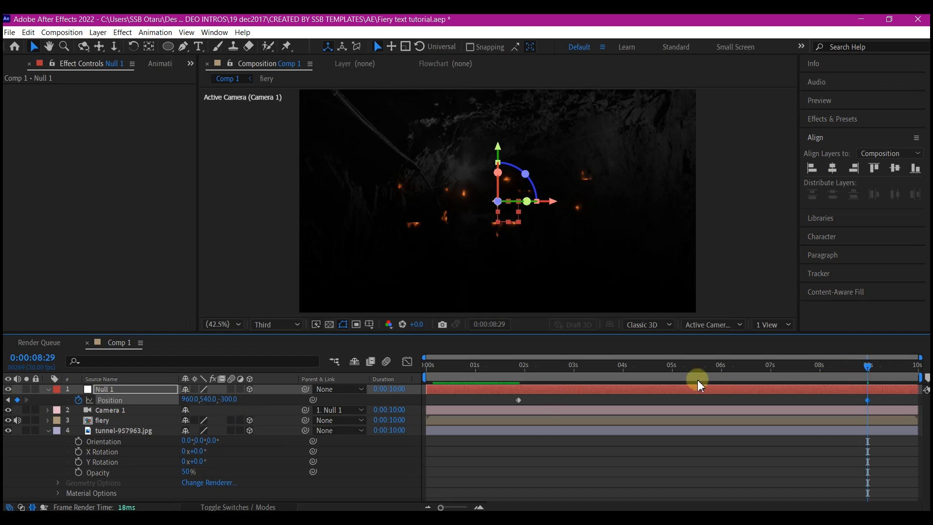
Duplicate the fiery layer and lay the copy below the text as a floor reflection with X Rotation at -72°
click(100, 420)
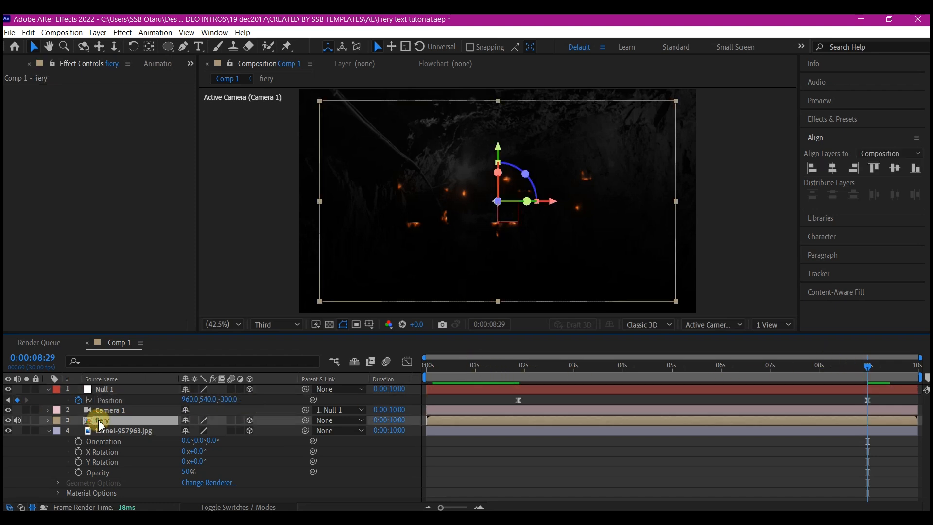
key(ctrl+d)
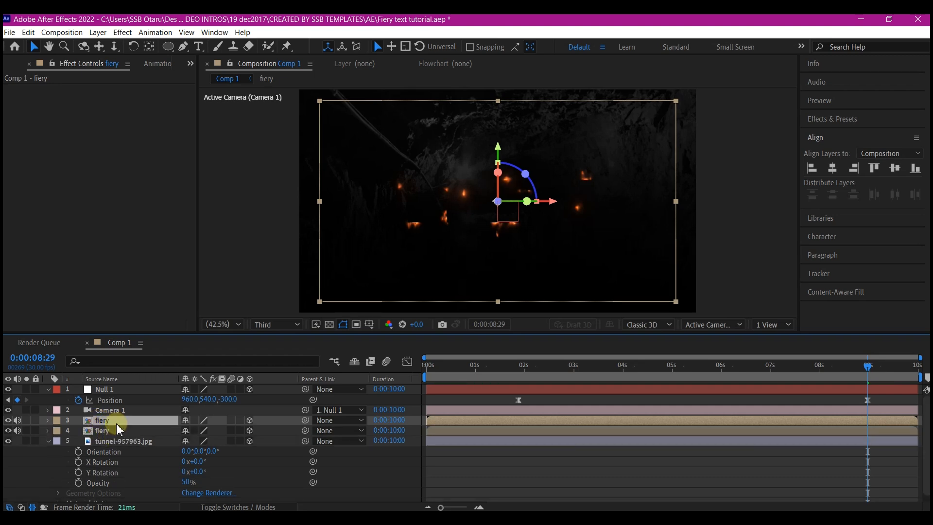
key(r)
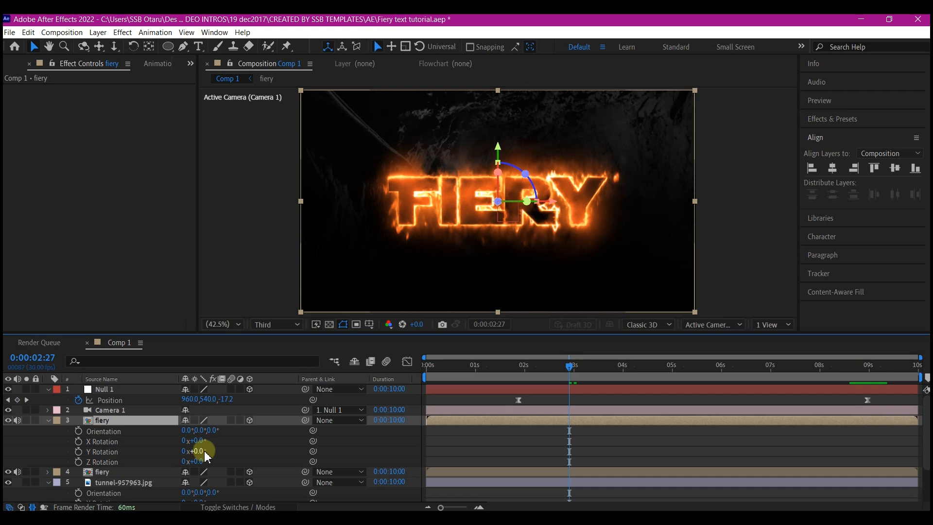
drag(196, 442, 141, 441)
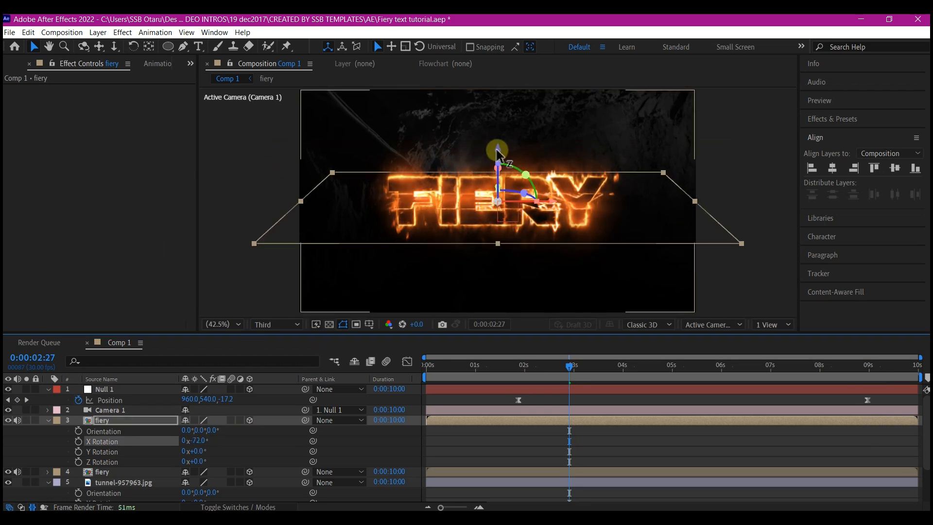
drag(499, 153, 502, 224)
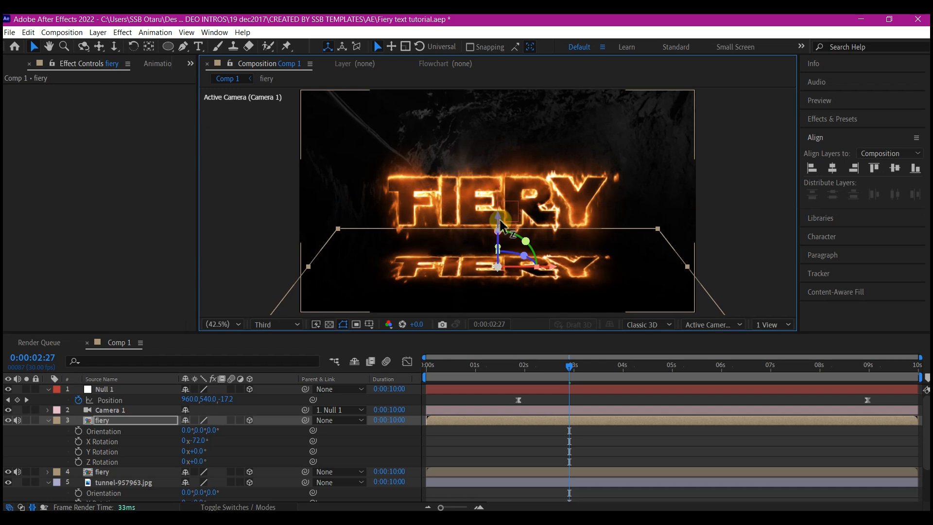
Apply Gaussian Blur to the reflected fiery copy with Blurriness set to 100
key(ctrl+space)
text(gaus)
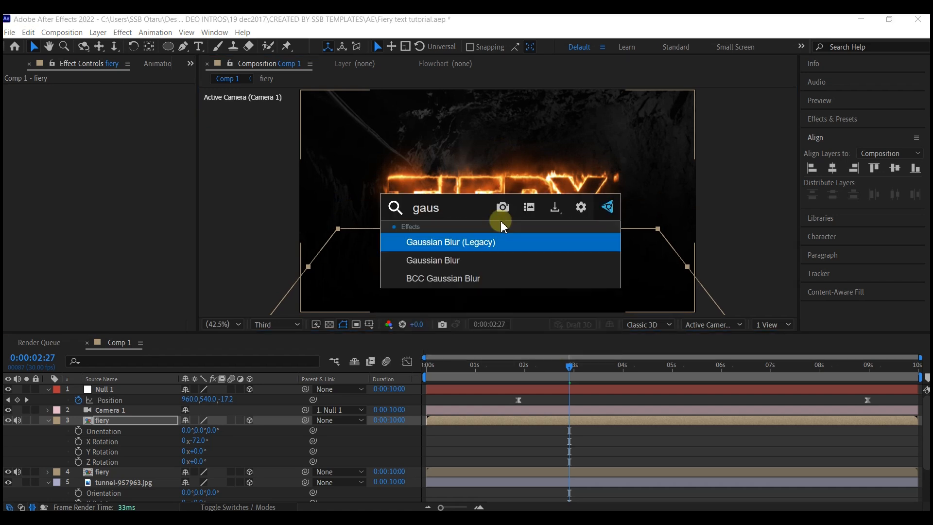
click(434, 206)
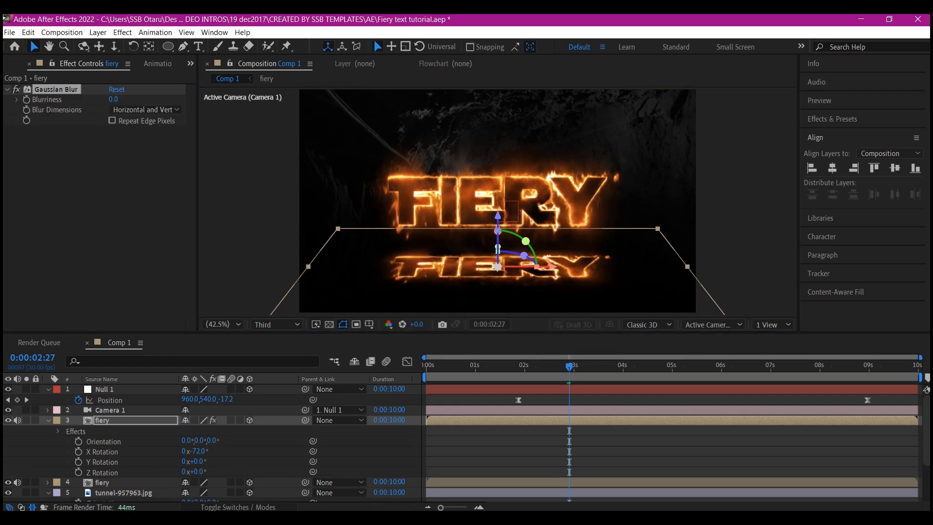
click(113, 100)
text(100)
Set the reflected fiery copy's Opacity to 20%
click(118, 421)
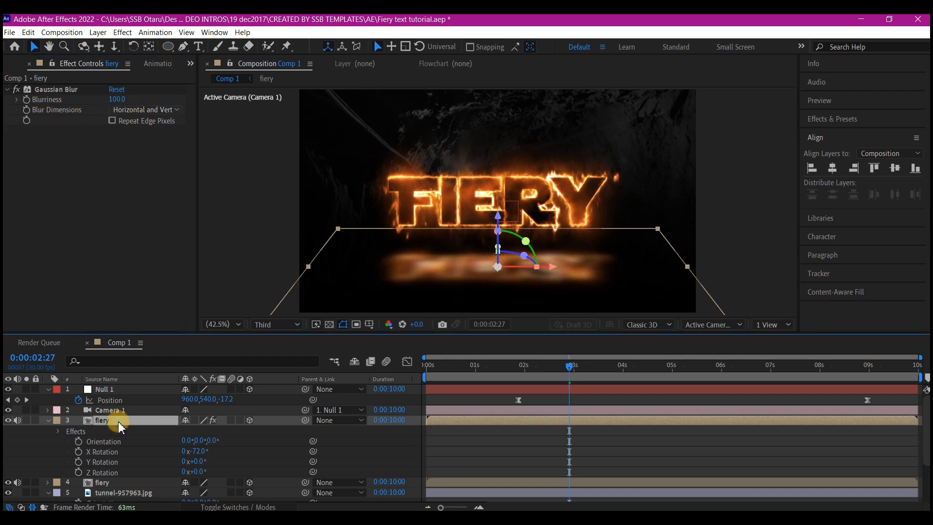
key(t)
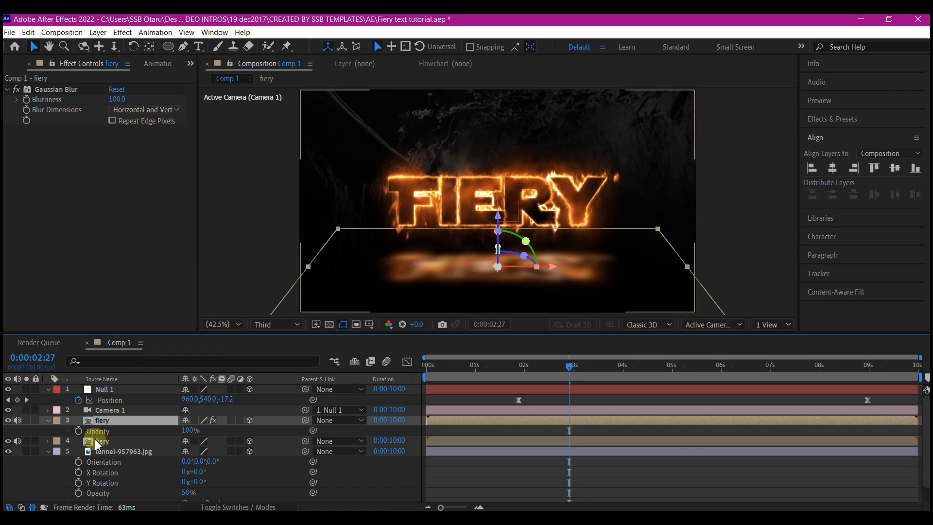
click(185, 431)
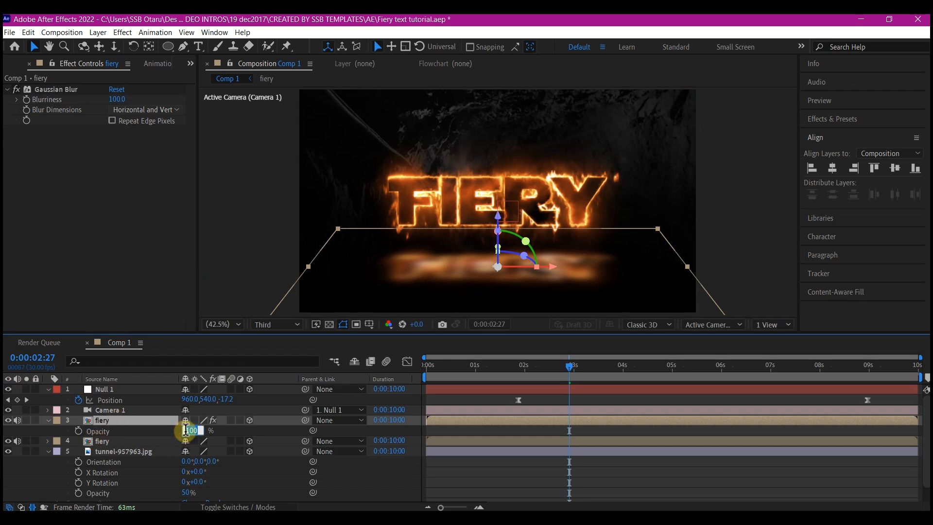
text(20)
key(Return)
Add a new adjustment layer above all the other layers in Comp 1
right_click(111, 475)
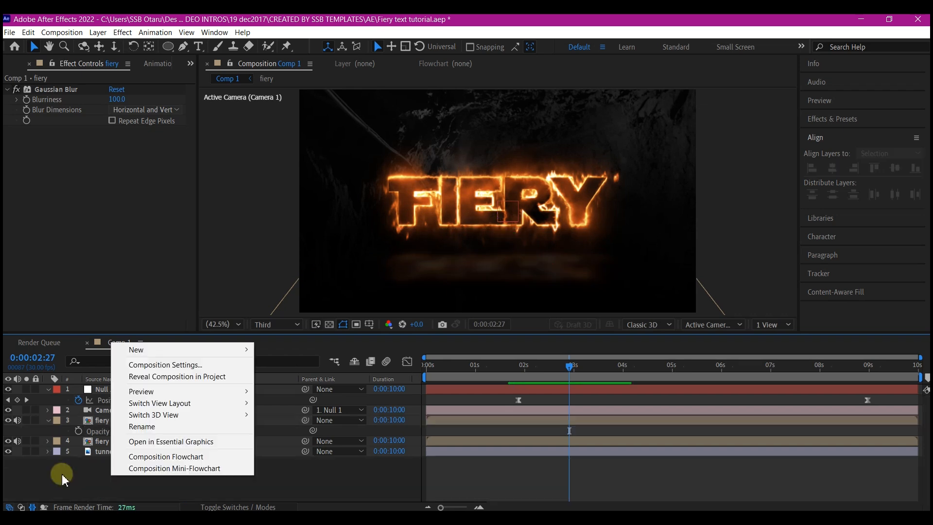
click(62, 474)
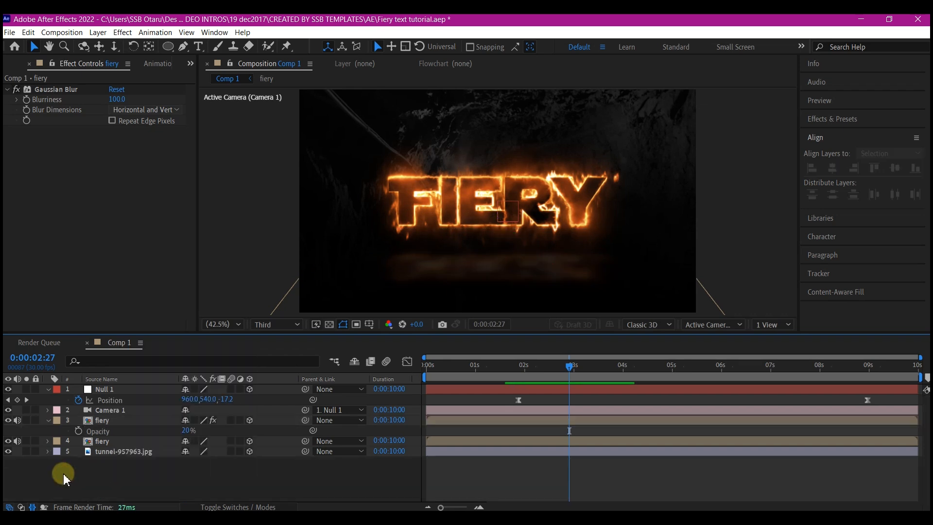
right_click(64, 474)
mouse_move(112, 349)
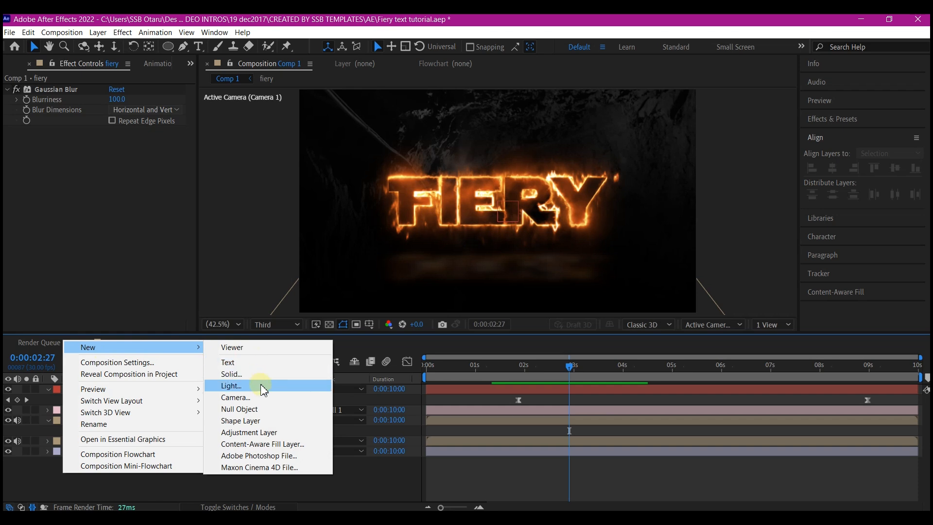
click(258, 432)
Apply the Hue/Saturation effect to the adjustment layer
key(ctrl+space)
text(h)
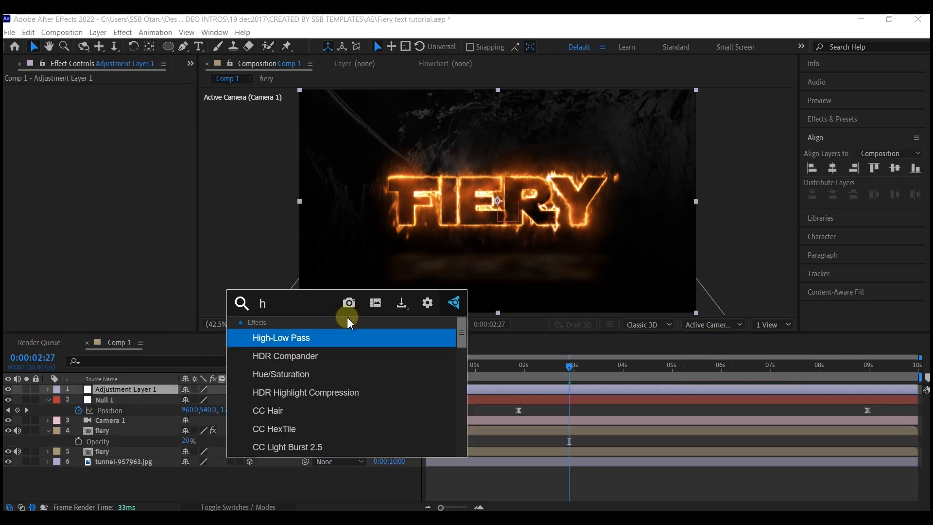
text(ue)
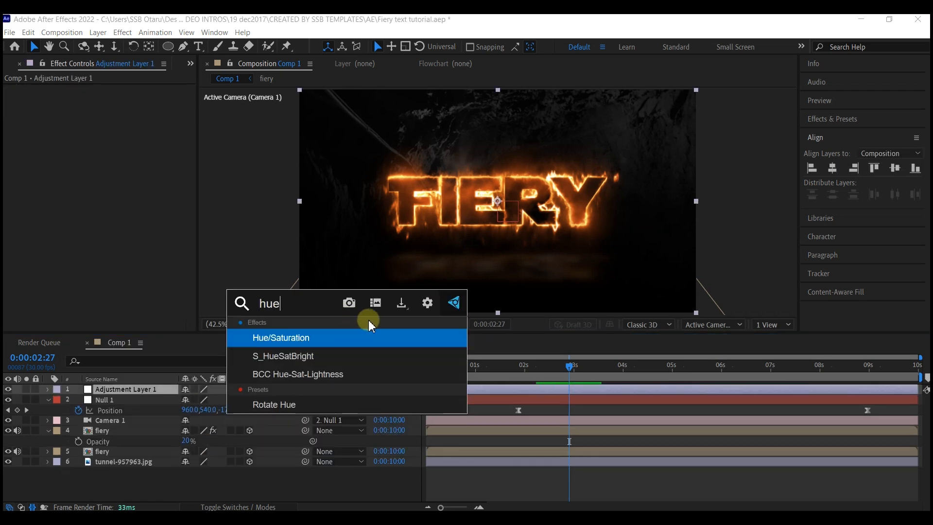
click(286, 345)
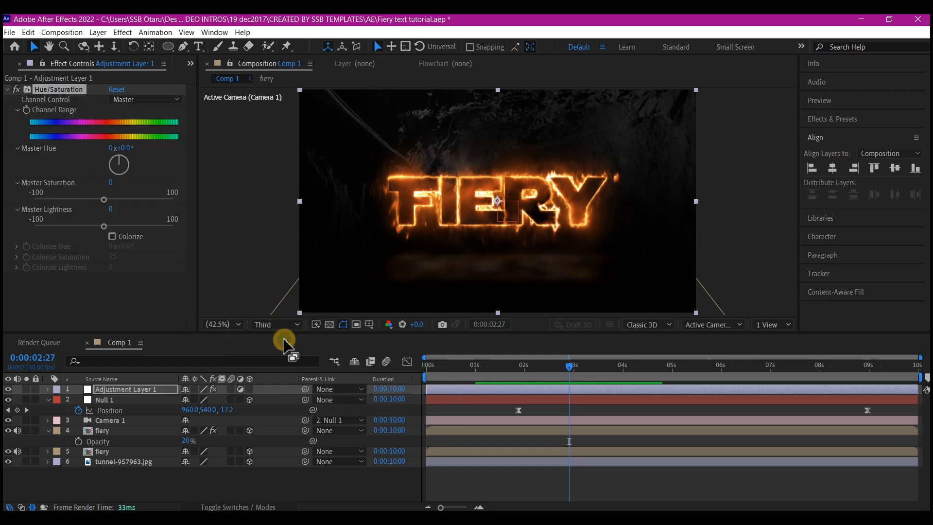
Apply Curves to the adjustment layer and bend the RGB curve into a gentle S, lowering shadows and raising highlights
key(ctrl+space)
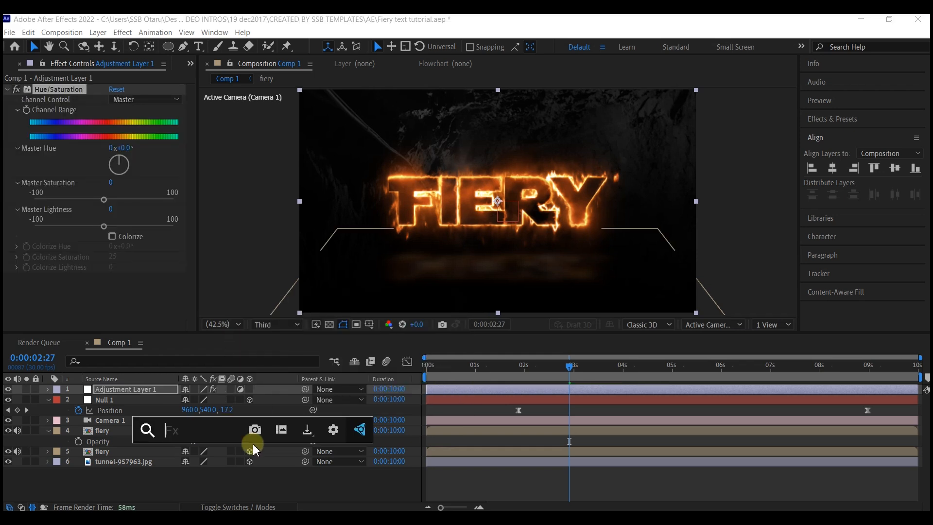
text(curv)
click(245, 399)
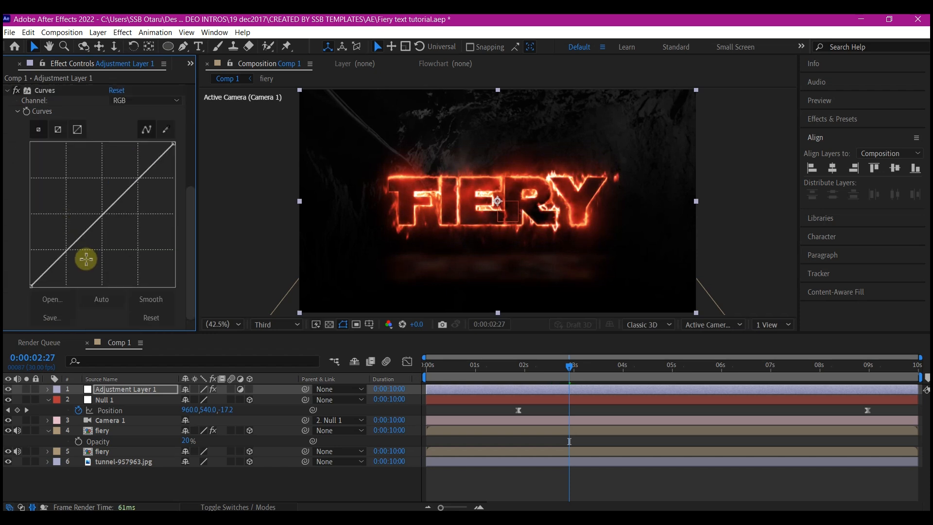
drag(83, 260, 68, 251)
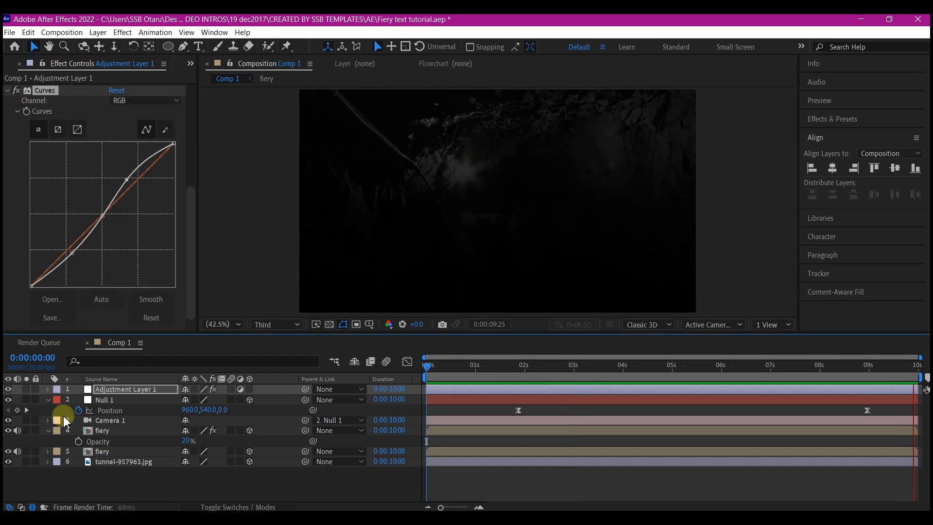